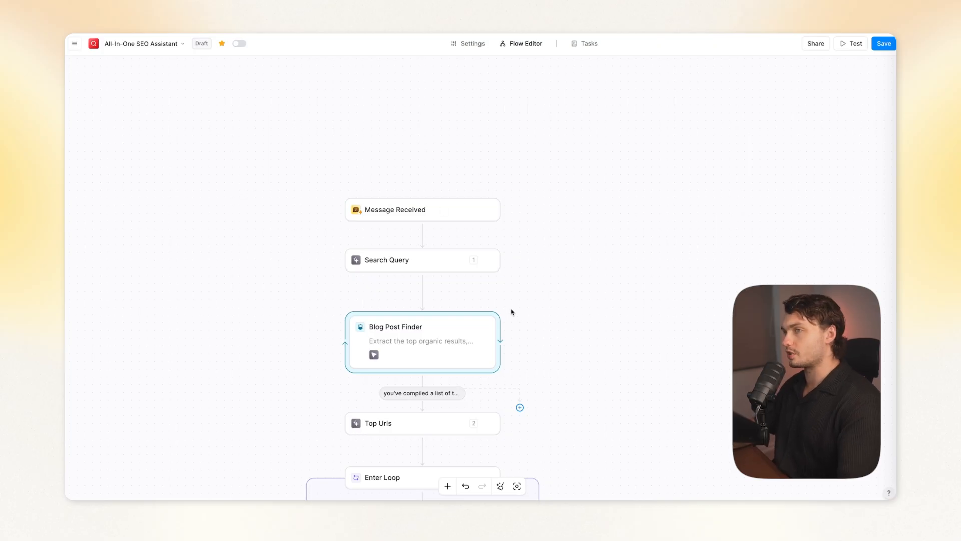
Step: Examine the Blog Post Finder agent's prompt and the site types it excludes in the All-In-One SEO Assistant flow
click(393, 216)
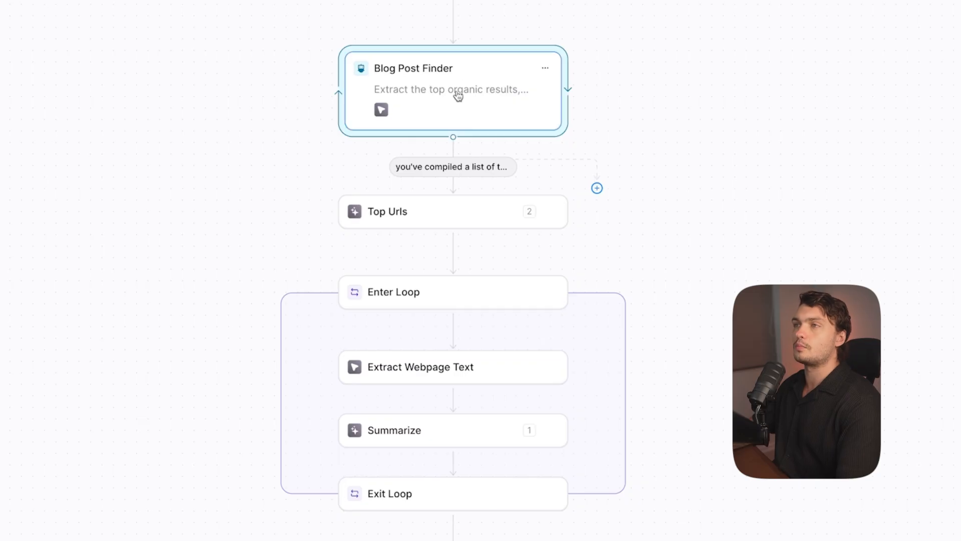
click(443, 95)
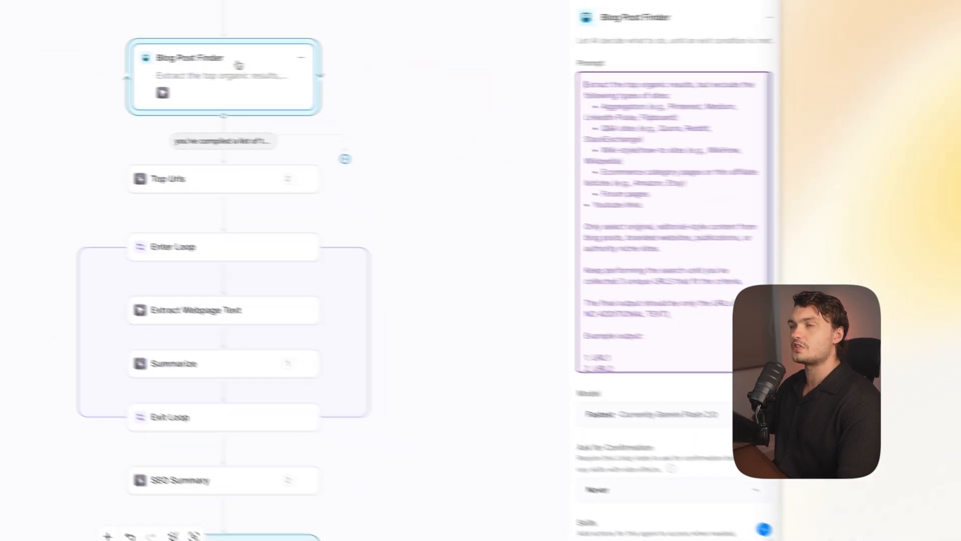
click(368, 183)
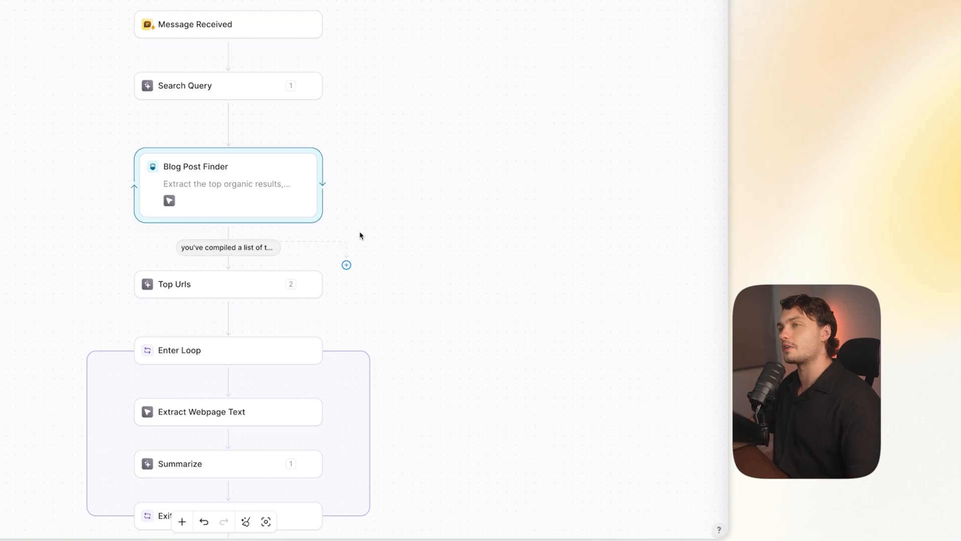
click(254, 207)
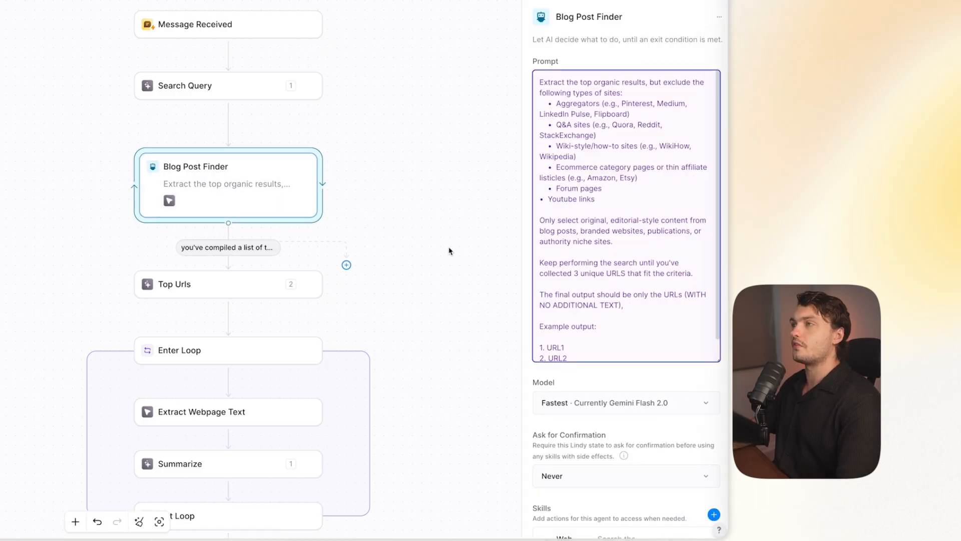
drag(562, 125, 593, 124)
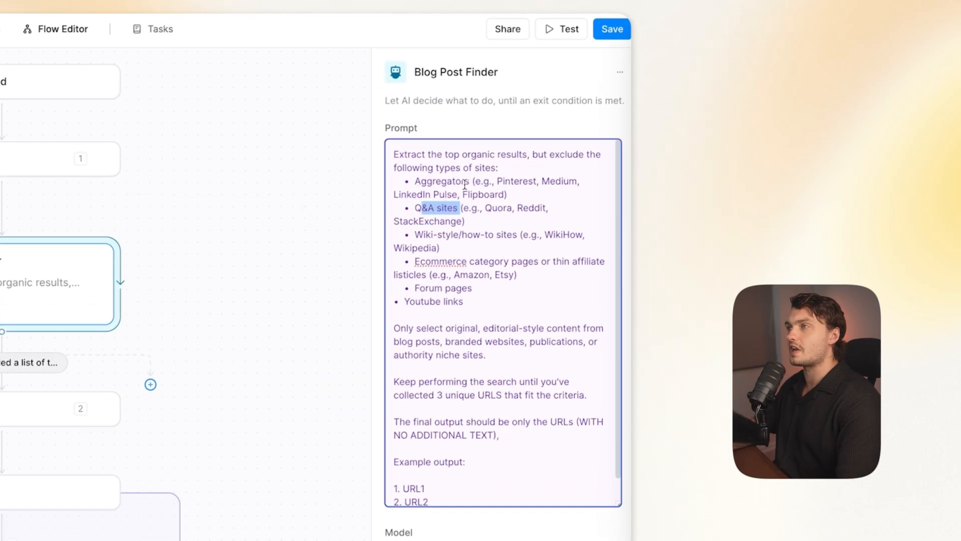
click(180, 334)
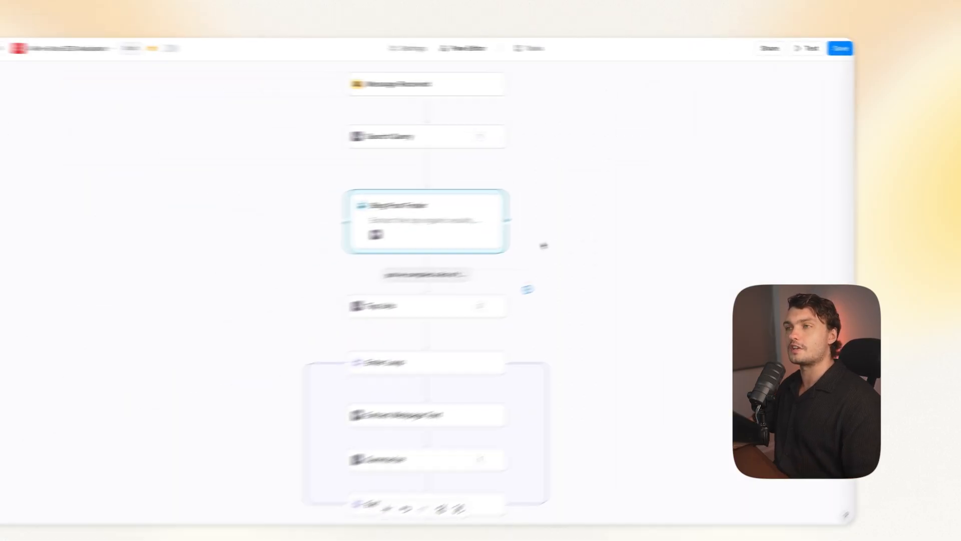
Step: Review the rest of the SEO flow, from Top Urls and the webpage summarizing loop down to the Send Message step
scroll(667, 345, down, 5)
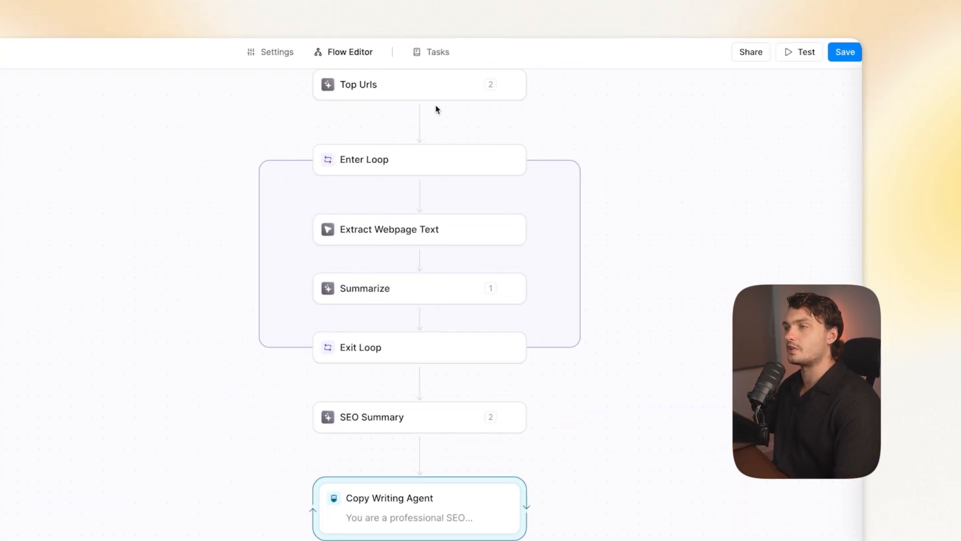
click(380, 244)
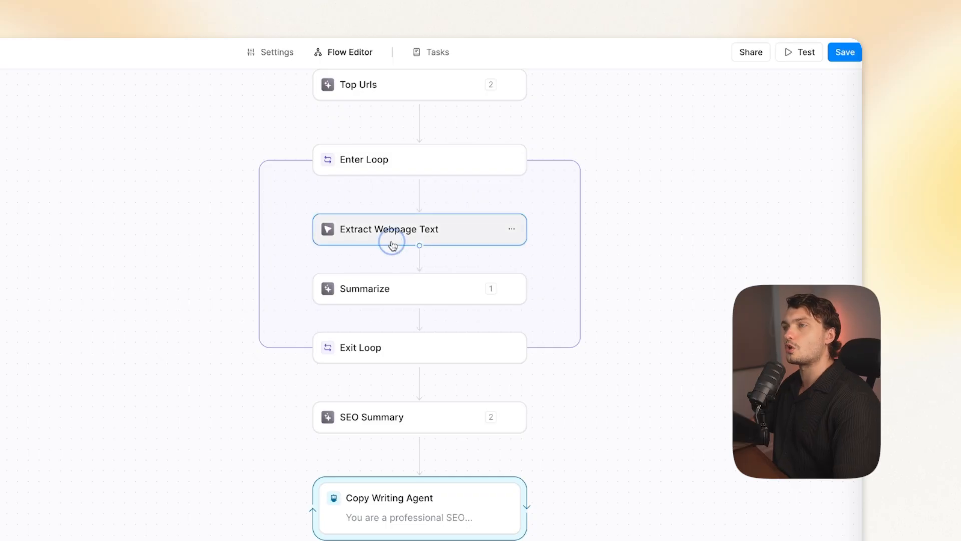
click(373, 200)
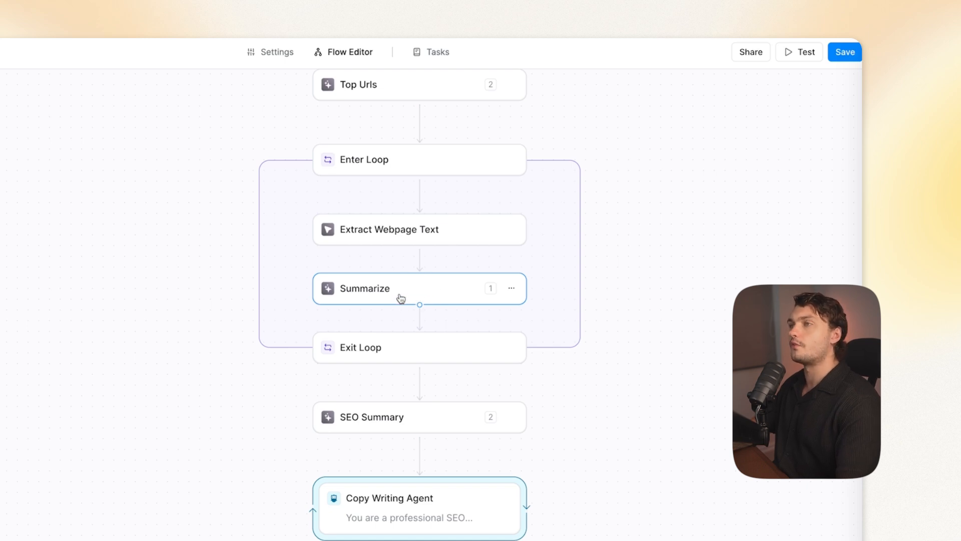
scroll(237, 79, down, 5)
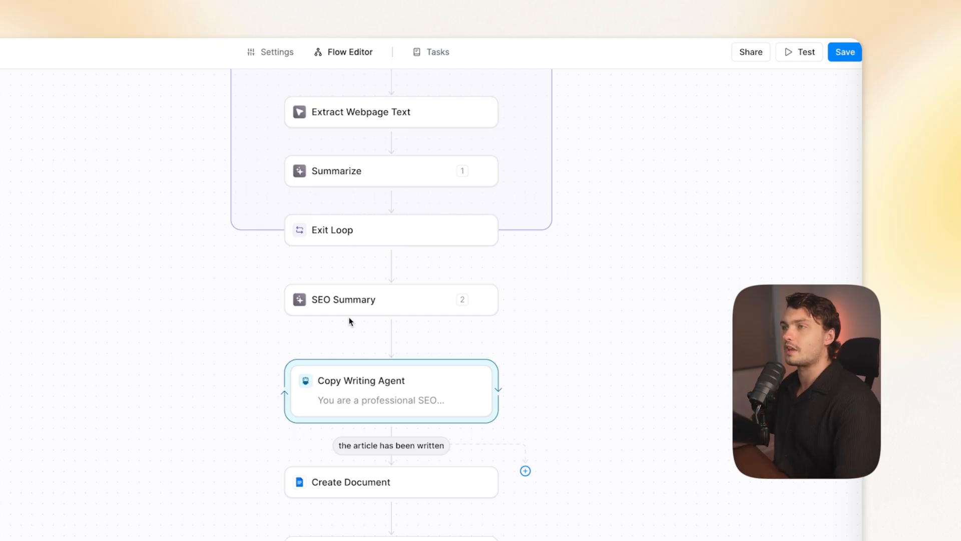
scroll(421, 469, down, 3)
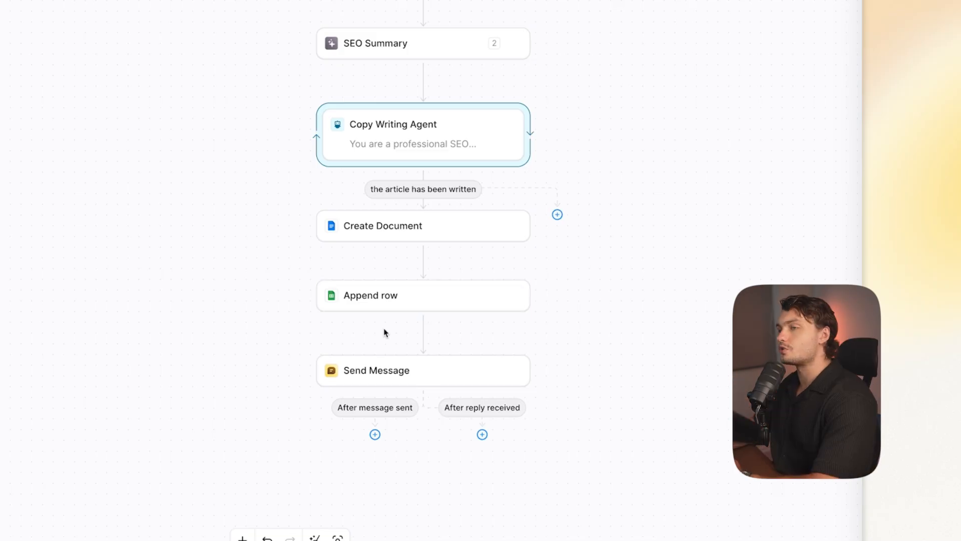
mouse_move(419, 282)
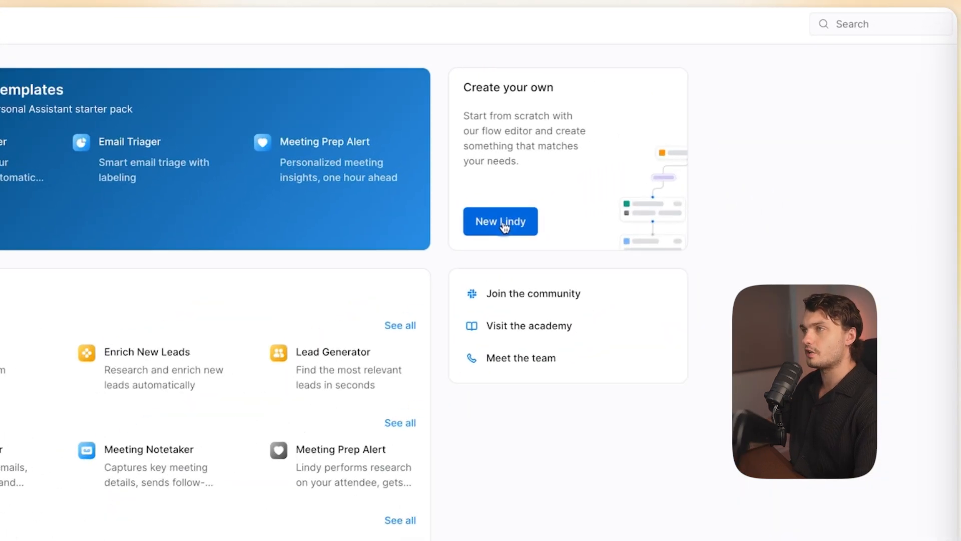
Step: Create a new Lindy from scratch and add the Message Received trigger of Chat with this Lindy
click(504, 227)
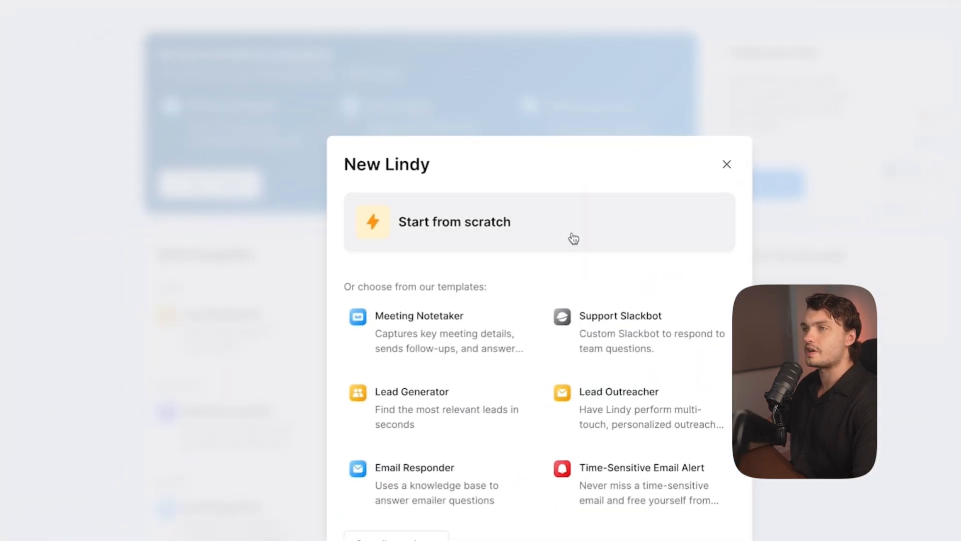
click(458, 228)
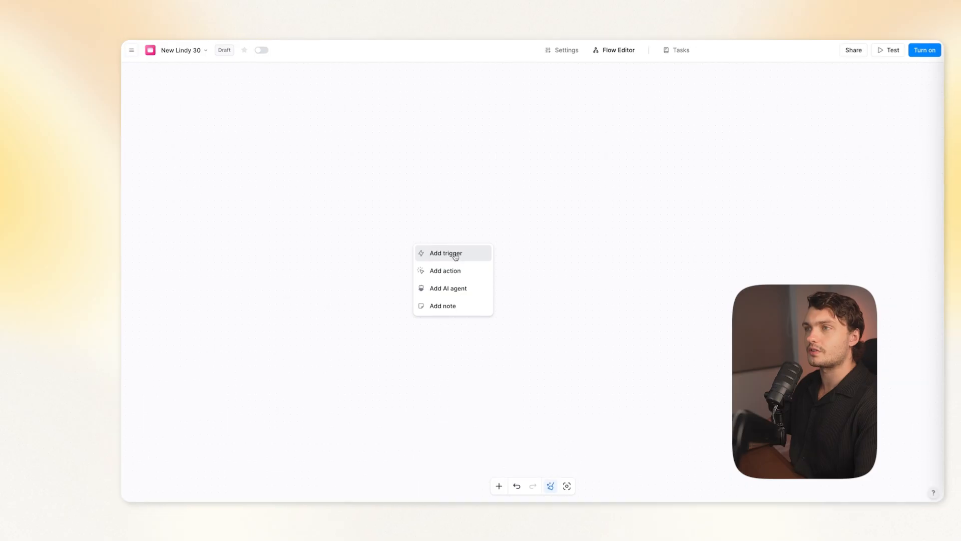
click(456, 253)
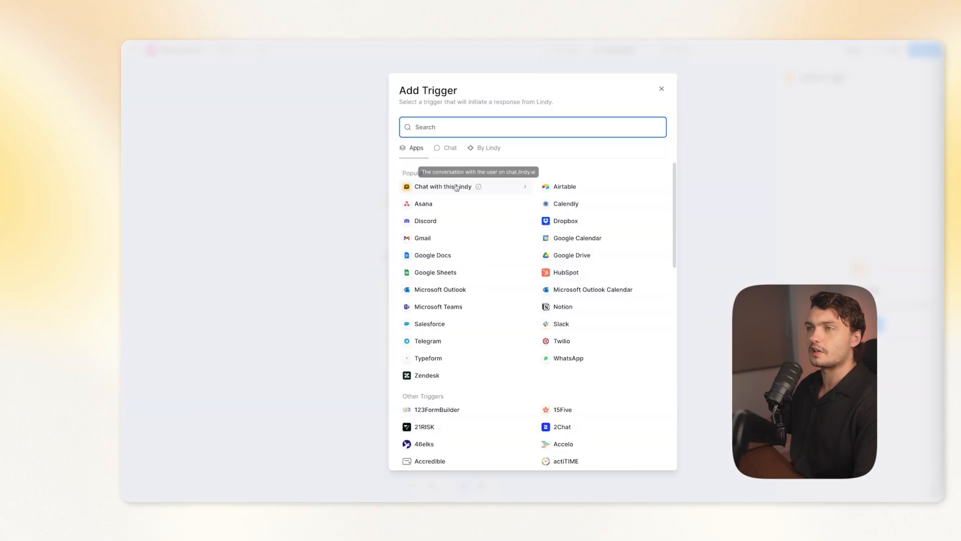
click(406, 230)
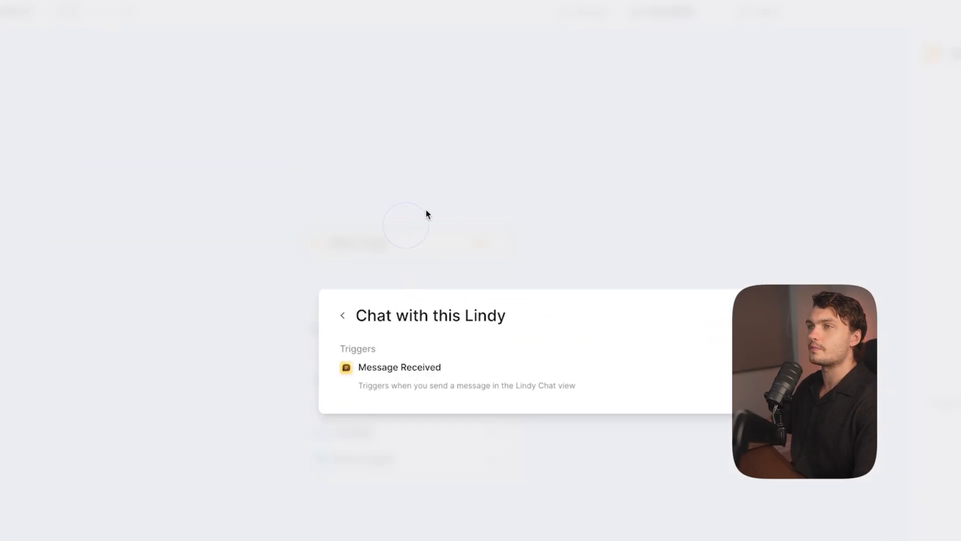
click(425, 280)
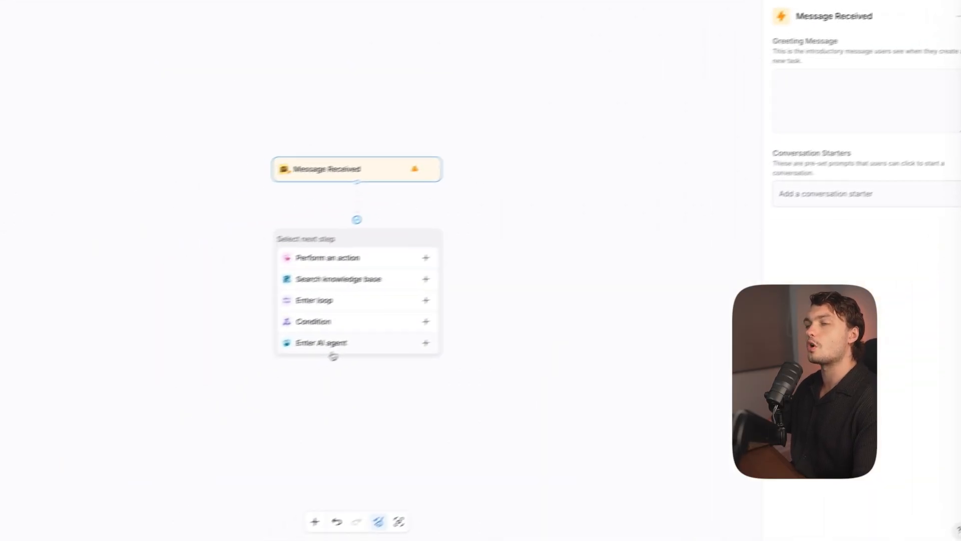
Step: Add an AI agent step below the Message Received trigger and open its settings
click(352, 344)
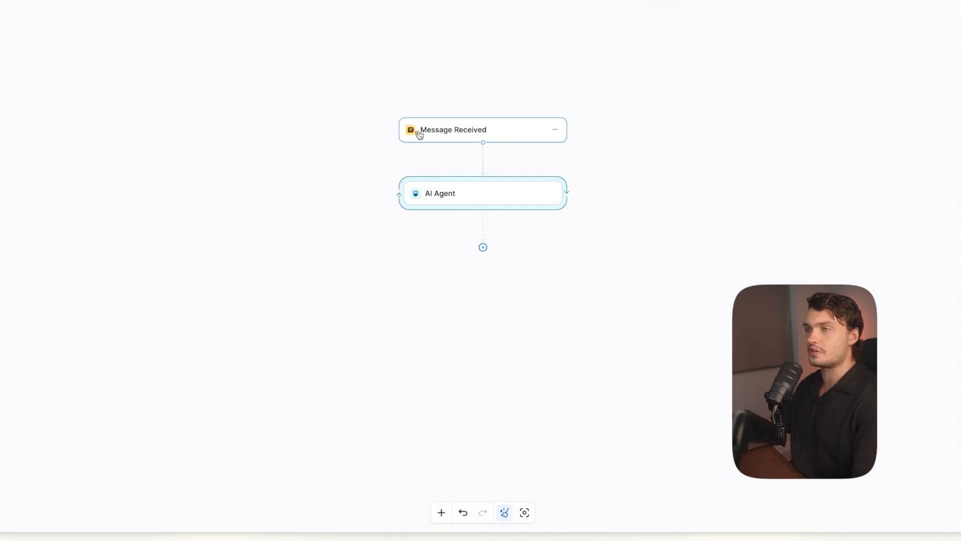
click(450, 207)
click(479, 195)
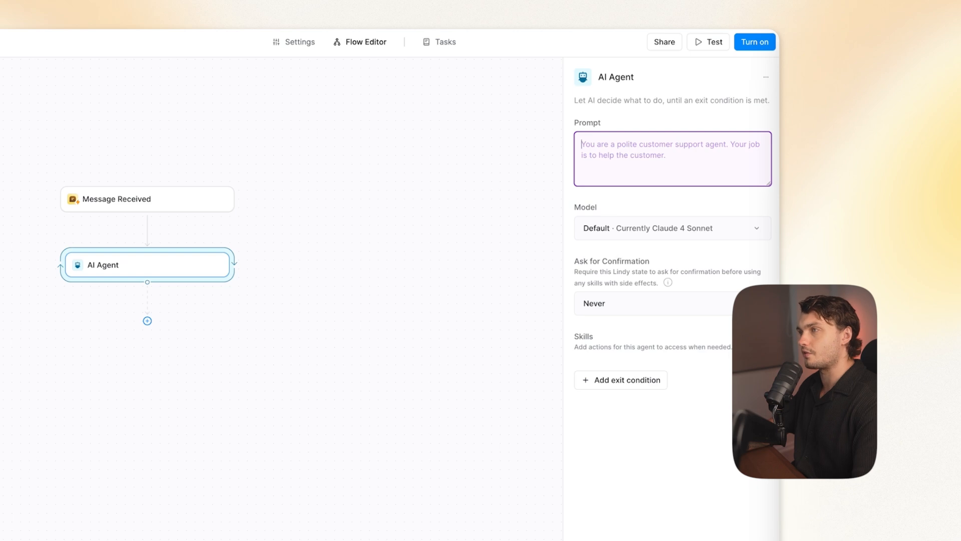
Step: Browse the models available for the AI agent without choosing a different one
click(693, 238)
scroll(695, 340, down, 4)
scroll(724, 372, down, 1)
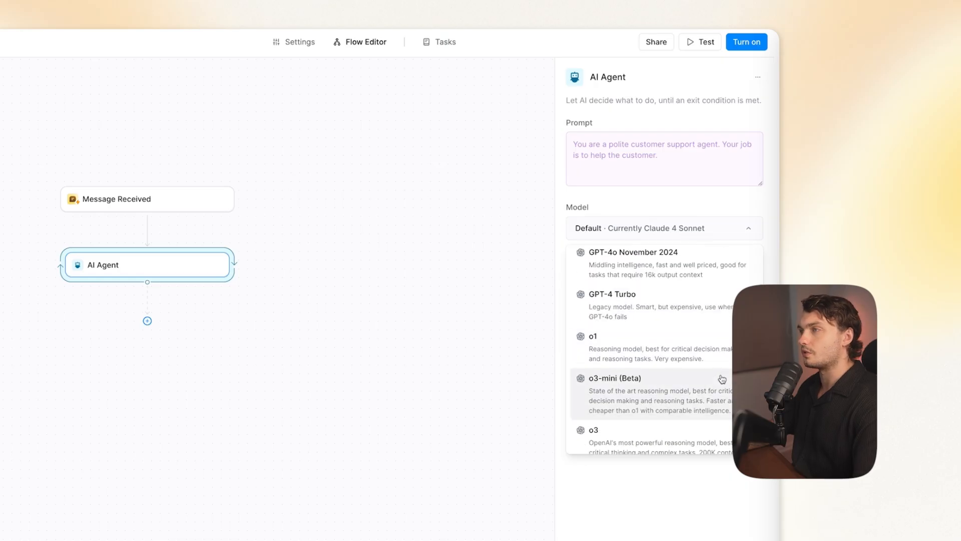
scroll(650, 355, down, 2)
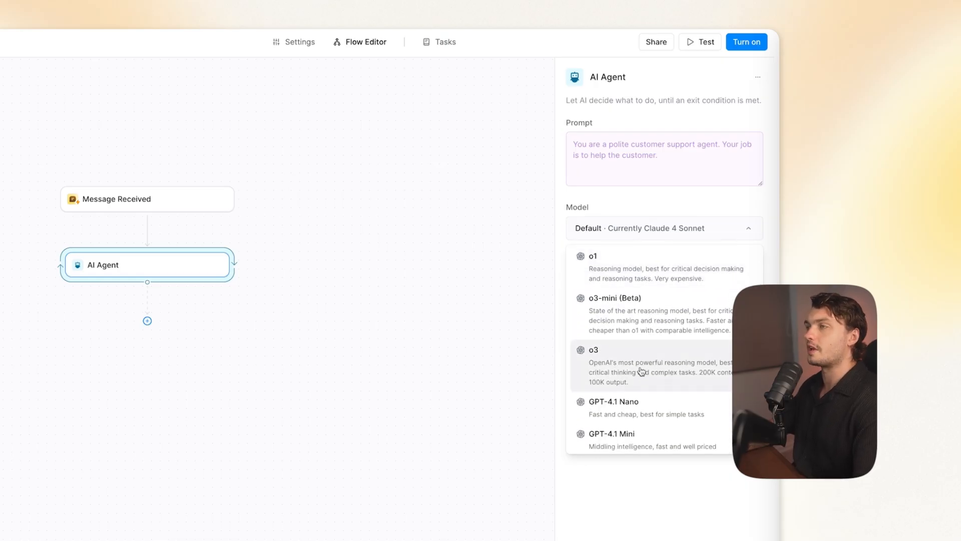
scroll(680, 370, up, 3)
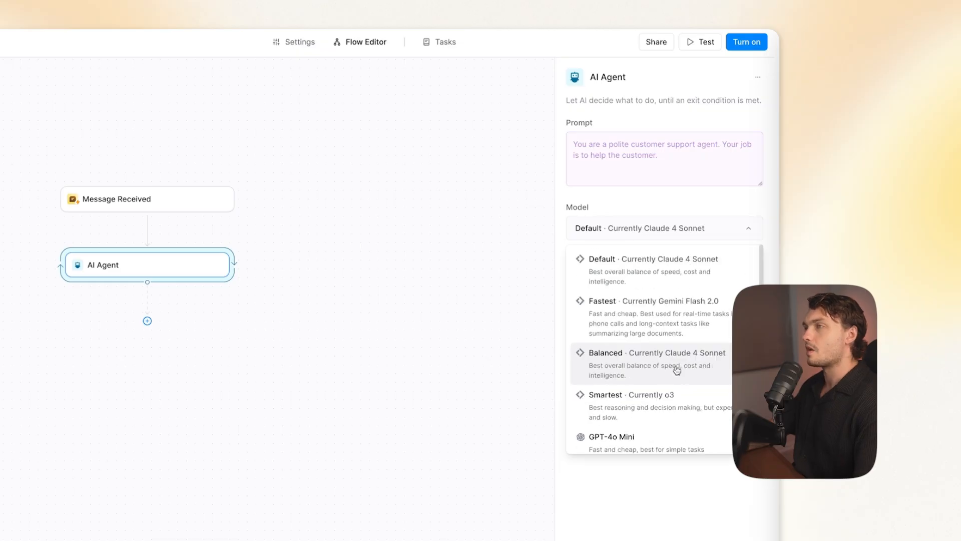
click(714, 214)
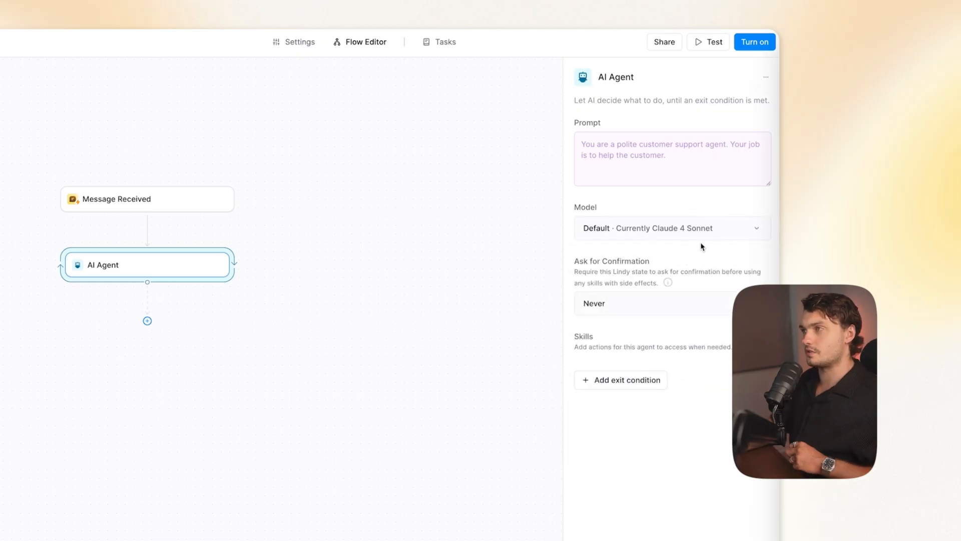
Step: Paste the agent prompt for collecting 3 unique editorial URLs from top organic results, excluding aggregators, Q&A, wiki, ecommerce, forum and YouTube pages, and review it
click(609, 153)
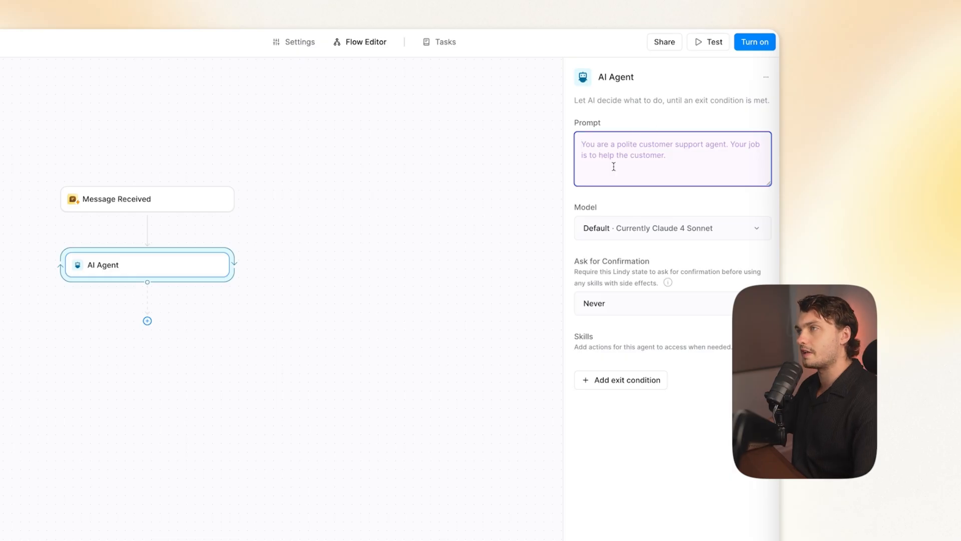
key(ctrl+v)
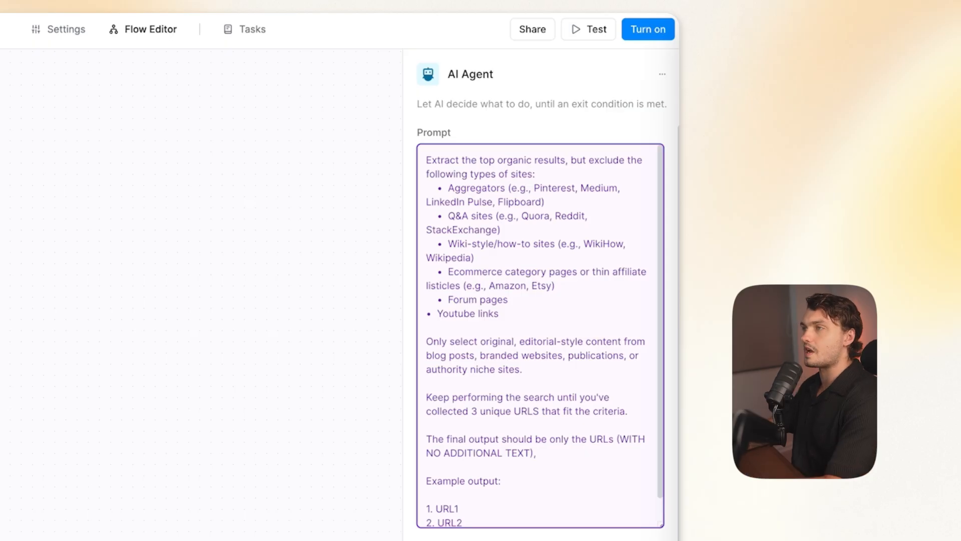
drag(431, 156, 566, 156)
click(595, 193)
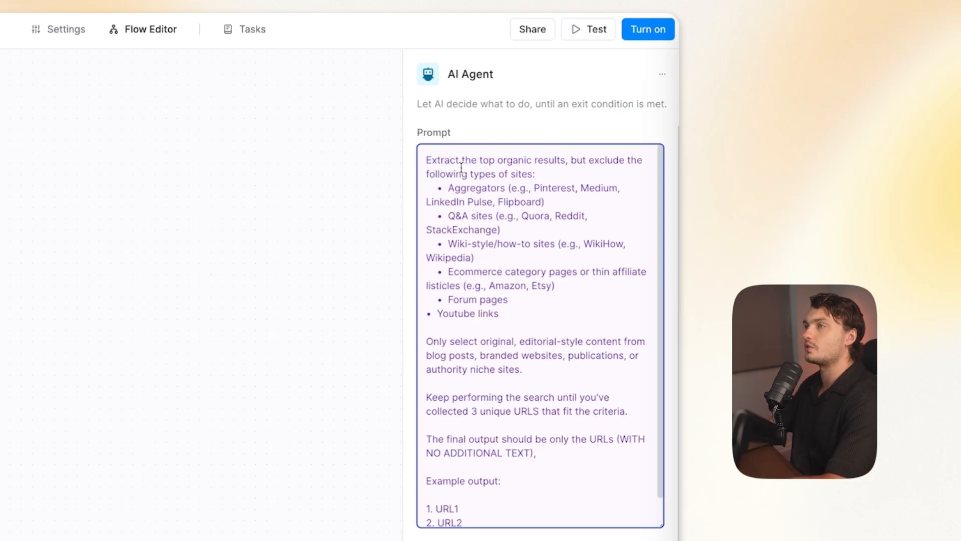
click(472, 188)
click(466, 217)
drag(472, 244, 477, 244)
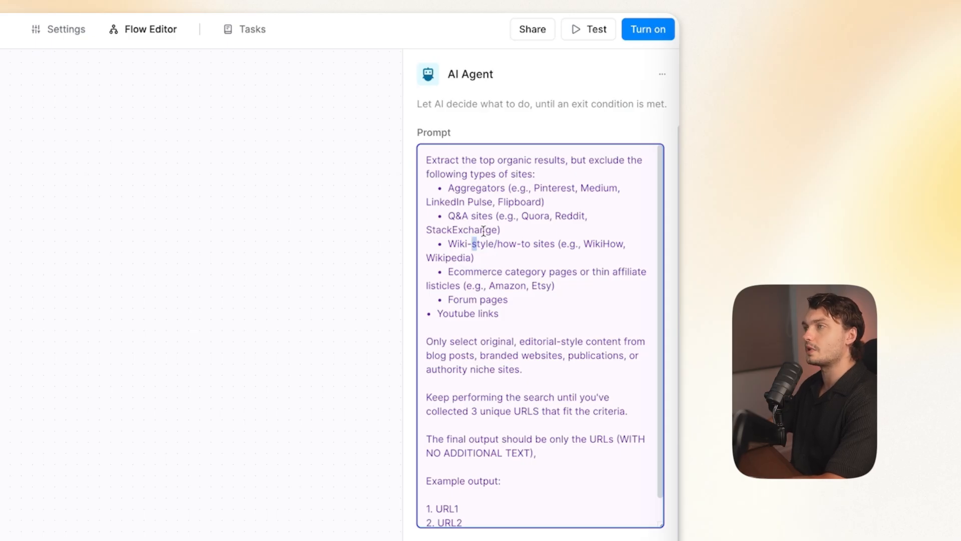
click(475, 270)
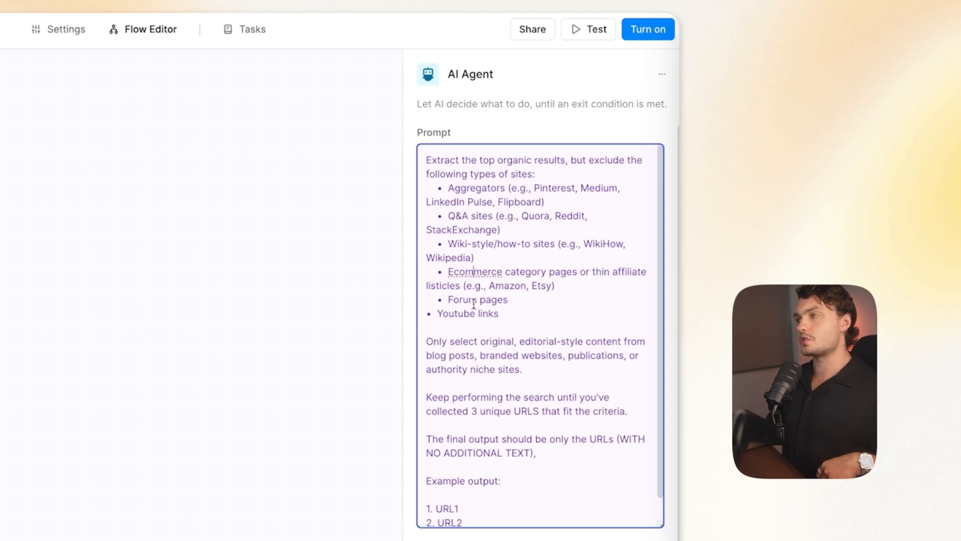
Step: Search the actions for "web" and add Search the Internet as a skill of the AI agent
scroll(478, 302, down, 1)
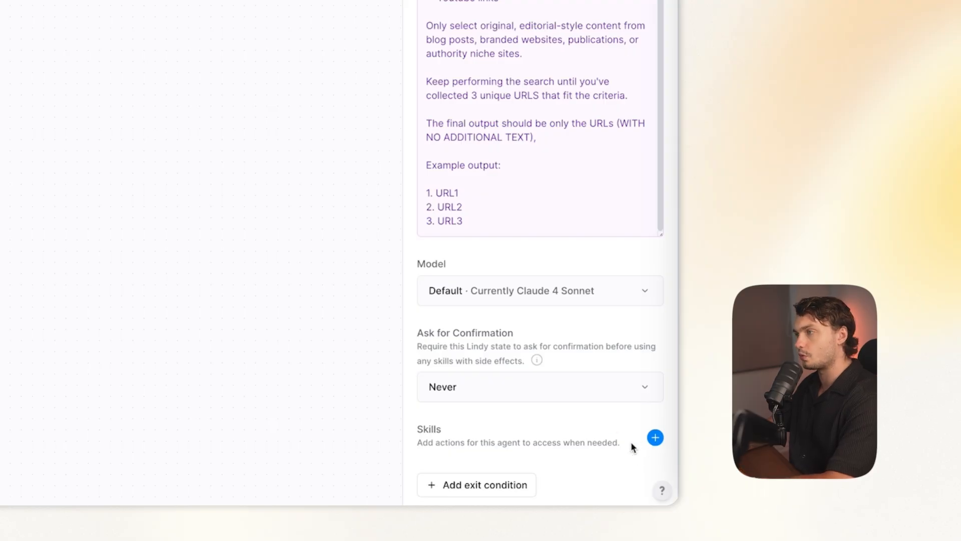
click(655, 438)
text(web)
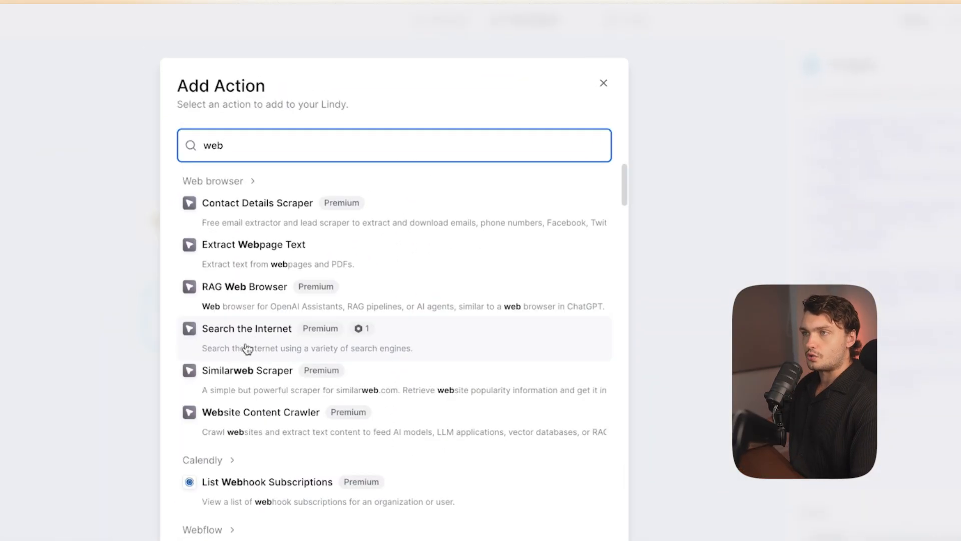
click(247, 343)
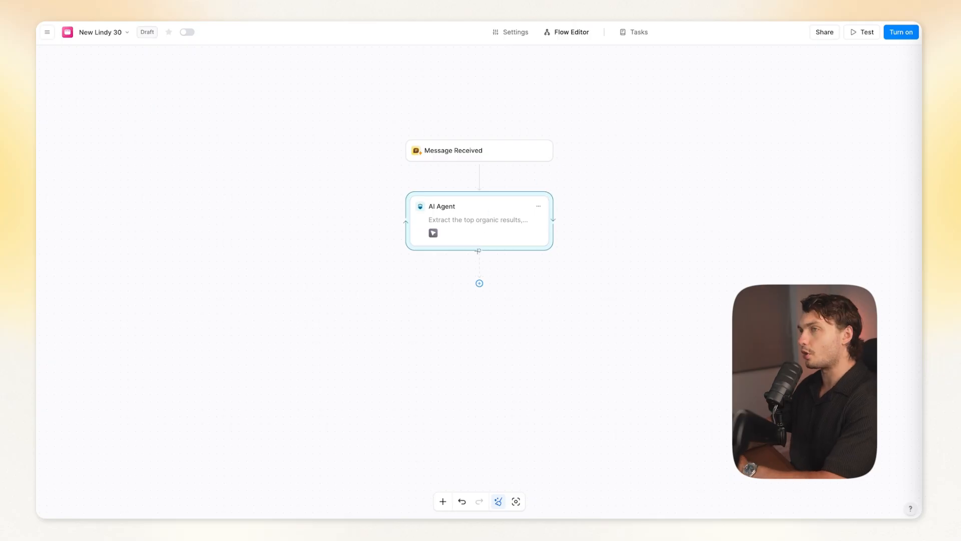
Step: Add a loop after the AI agent and set the agent's exit condition to "you've compiled a list of top 3 URLS that fit the criteria"
click(479, 282)
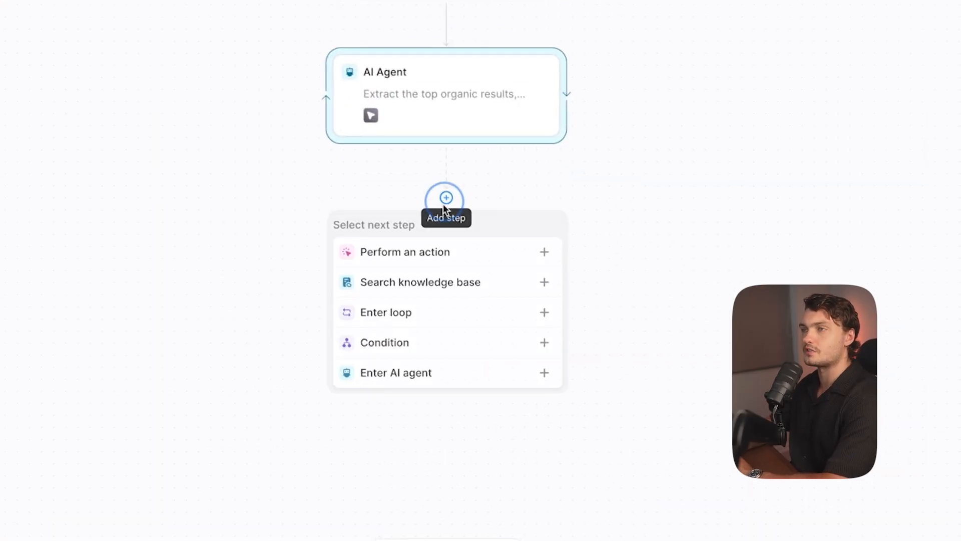
click(417, 320)
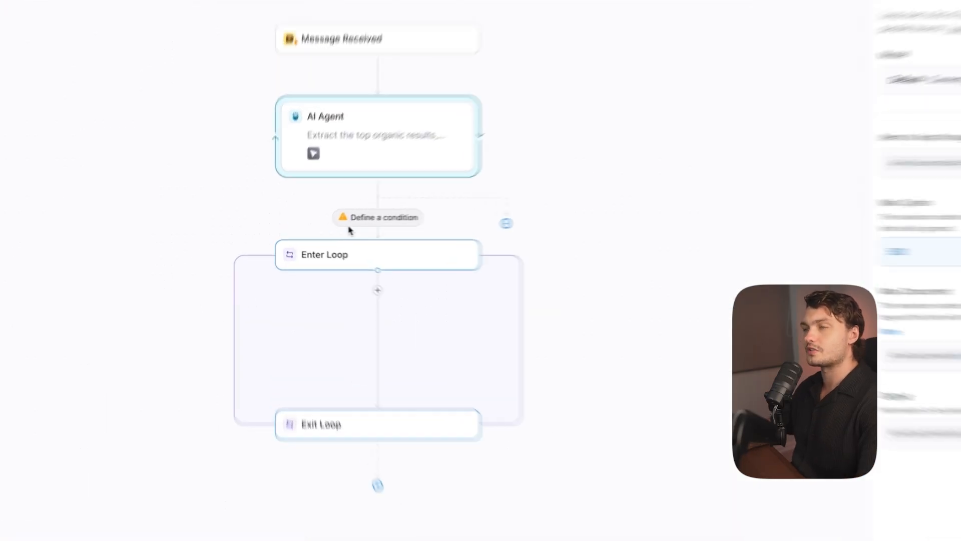
click(390, 216)
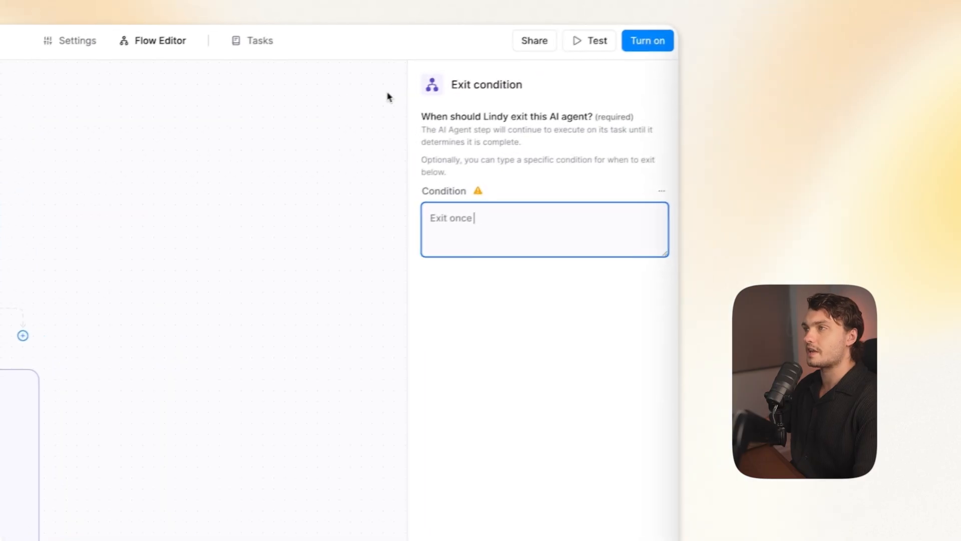
text(Exit once you've compiled a list of top 3 URLS that fit the criteria)
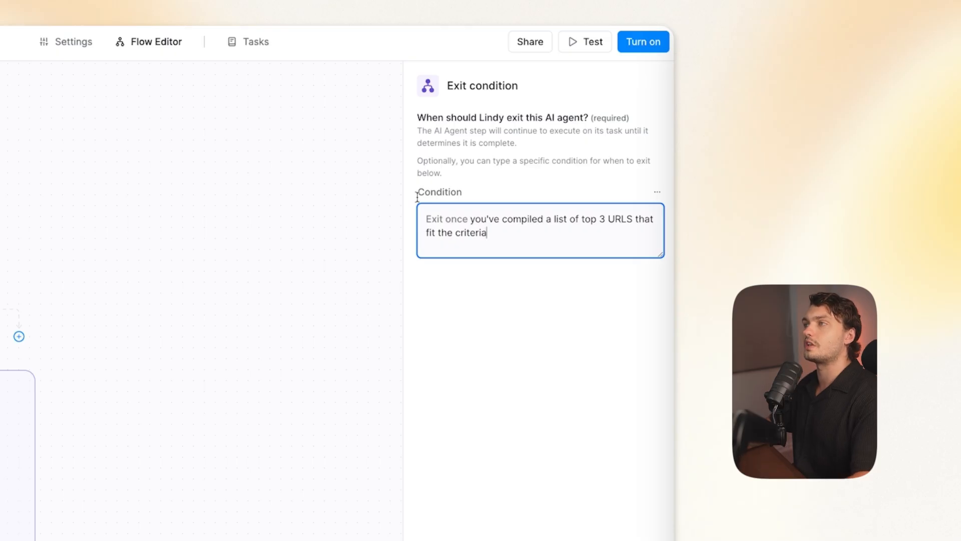
Step: Set the loop's items through an AI prompt to "Each unique blog article URL" and limit the maximum cycles to 3
click(15, 476)
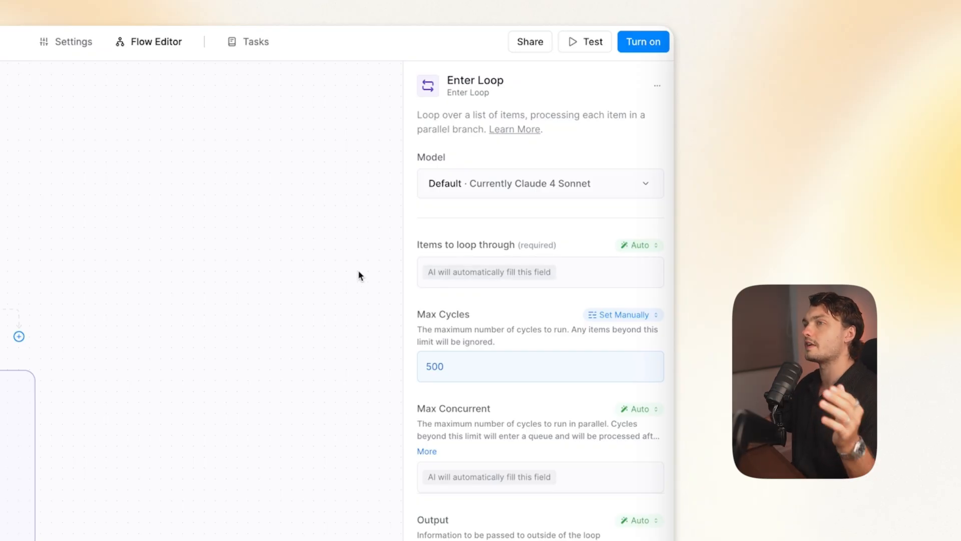
click(640, 245)
click(601, 339)
click(555, 285)
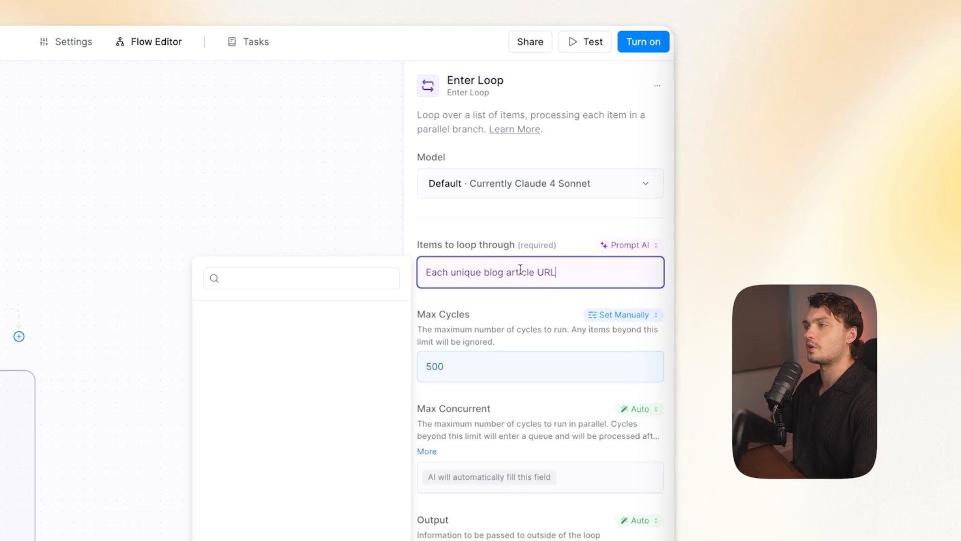
double_click(476, 367)
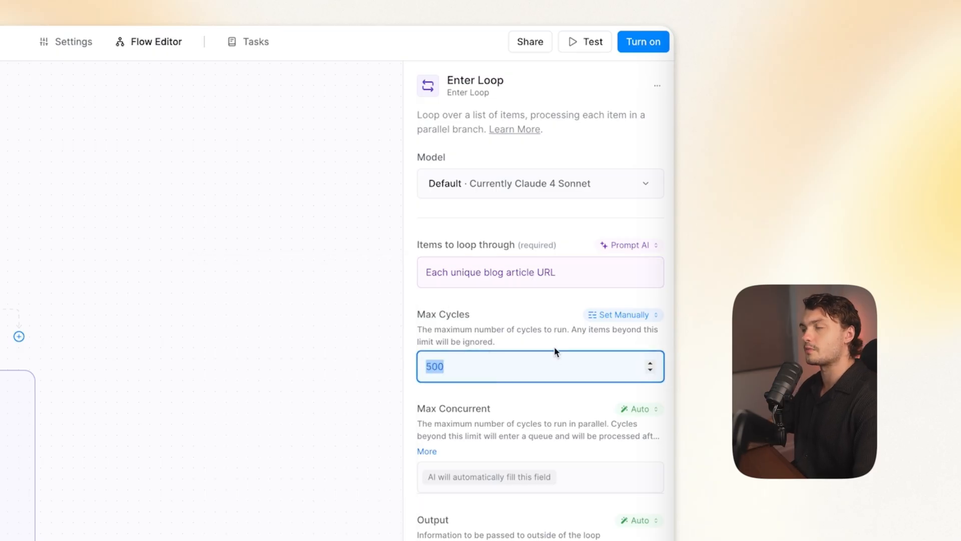
text(3)
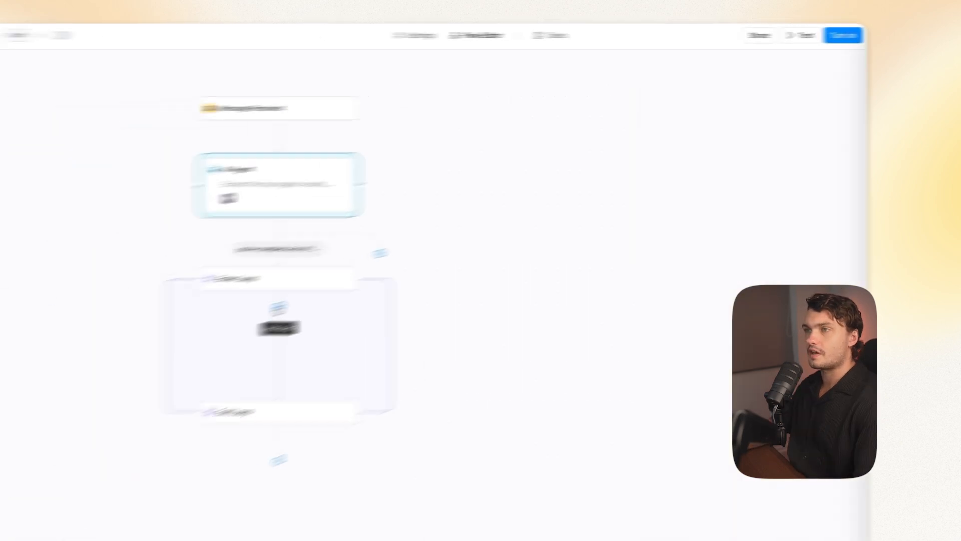
Step: Add the web browser's Extract Webpage Text action as the first step inside the loop
click(384, 280)
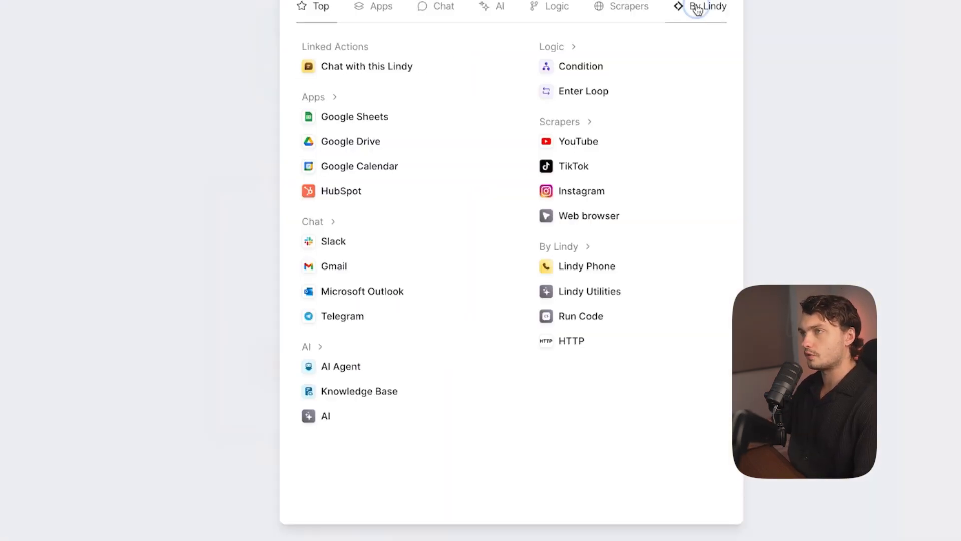
click(697, 9)
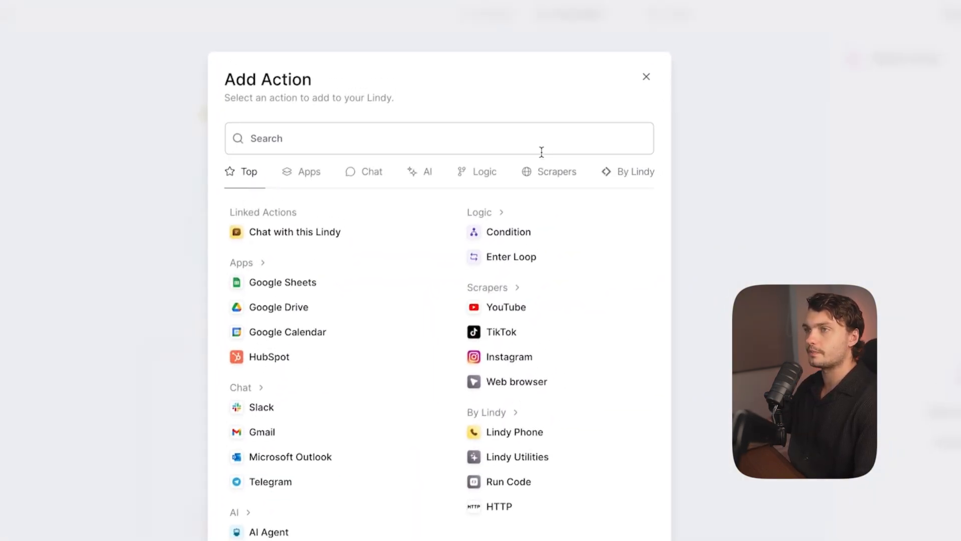
click(358, 349)
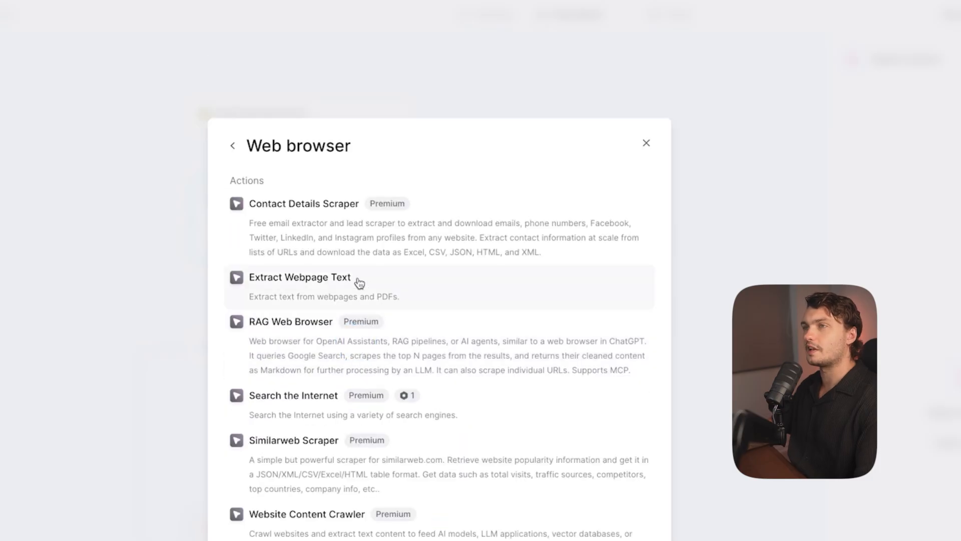
click(307, 293)
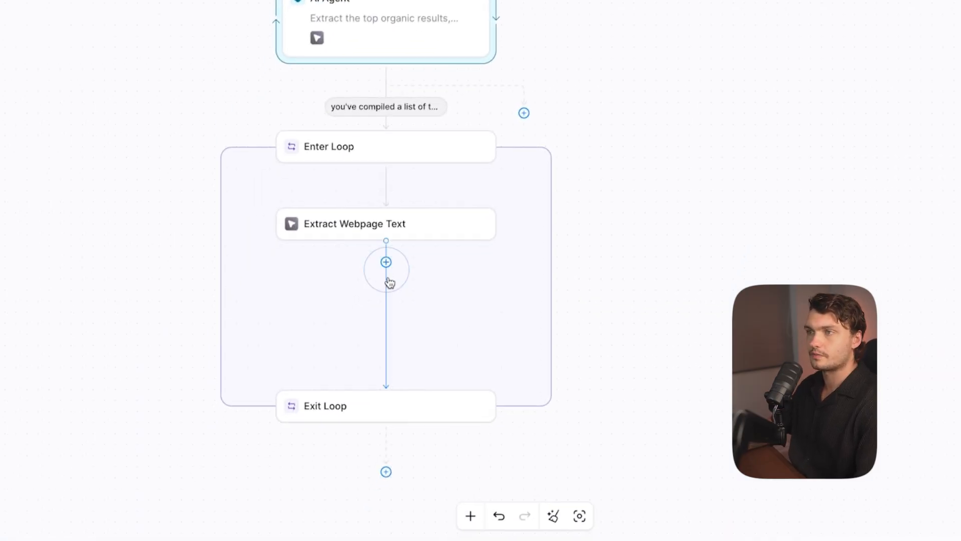
Step: Add an AI Summarize action after Extract Webpage Text inside the loop
click(385, 261)
click(354, 320)
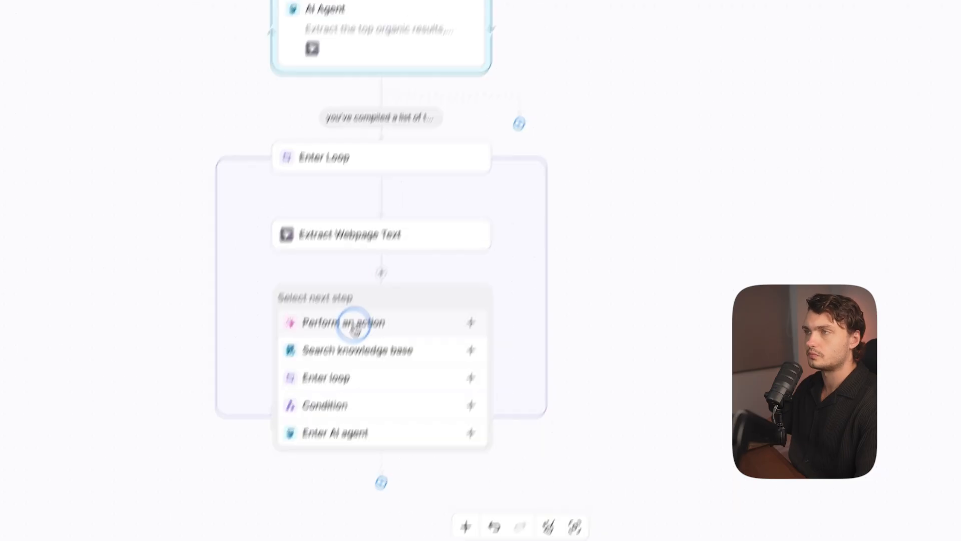
click(628, 184)
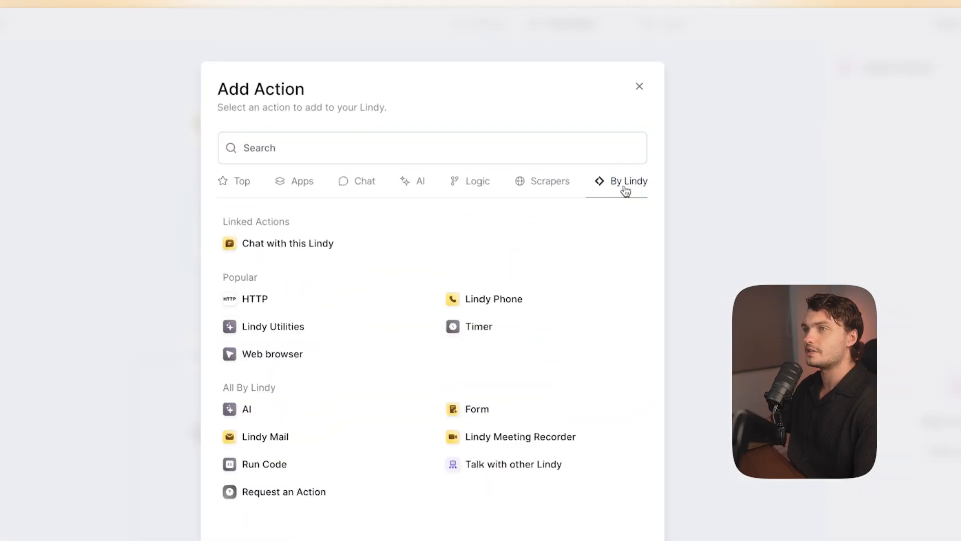
click(305, 415)
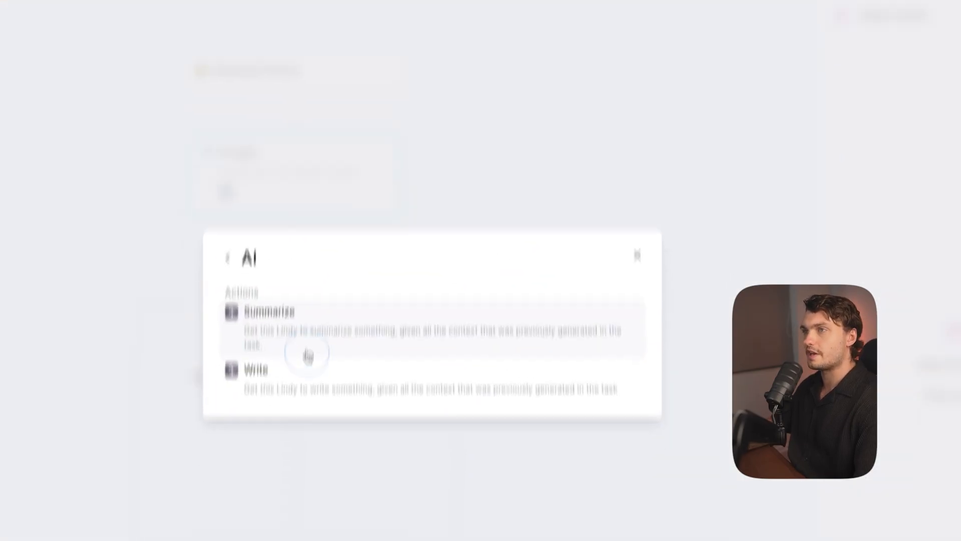
click(306, 265)
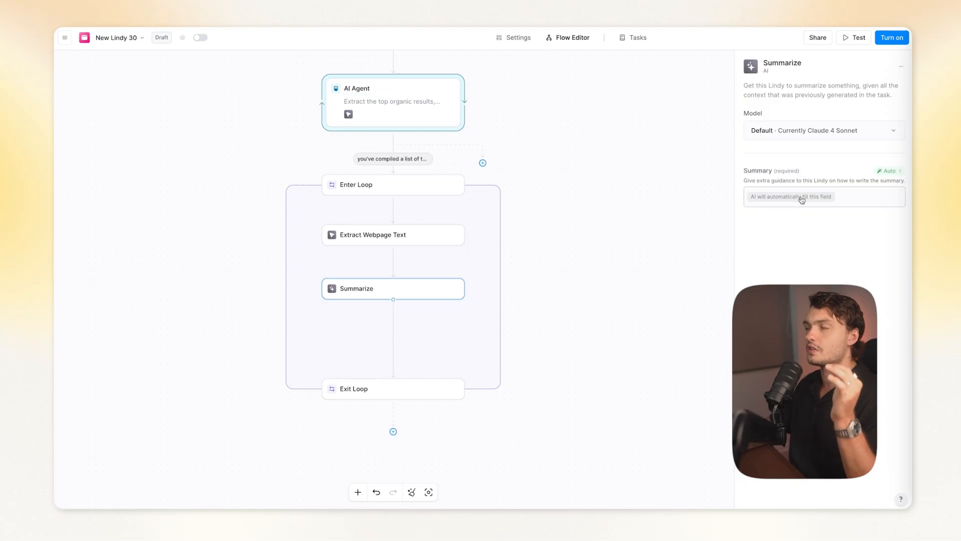
Step: Give the in-loop Summarize an AI prompt as expert SEO analyst covering key H2/H3 structure, main points, tone and writing style, and approximate word count
click(900, 171)
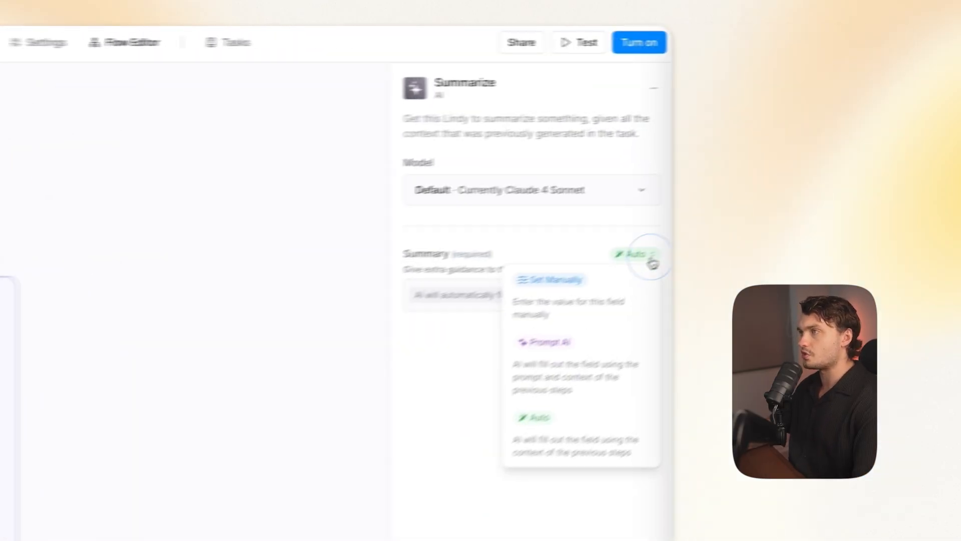
click(610, 362)
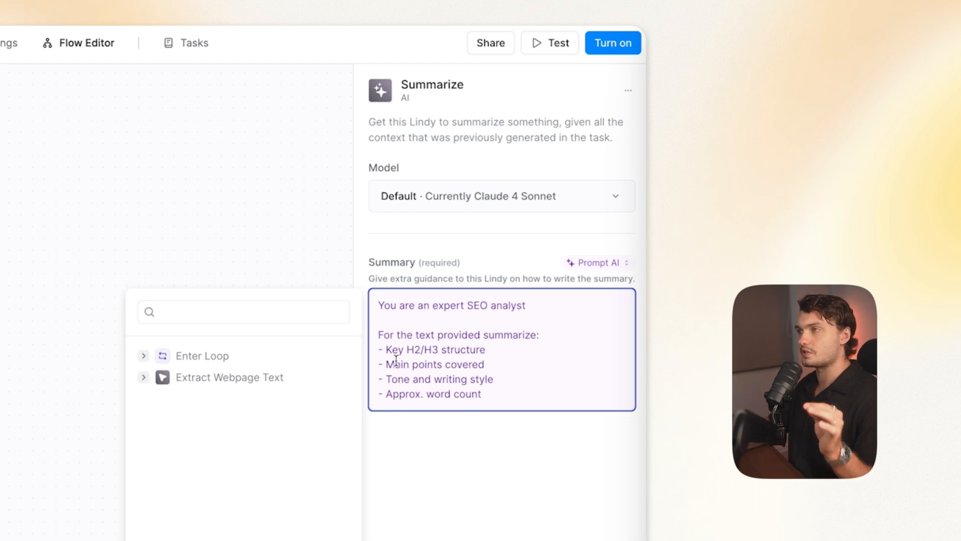
click(500, 446)
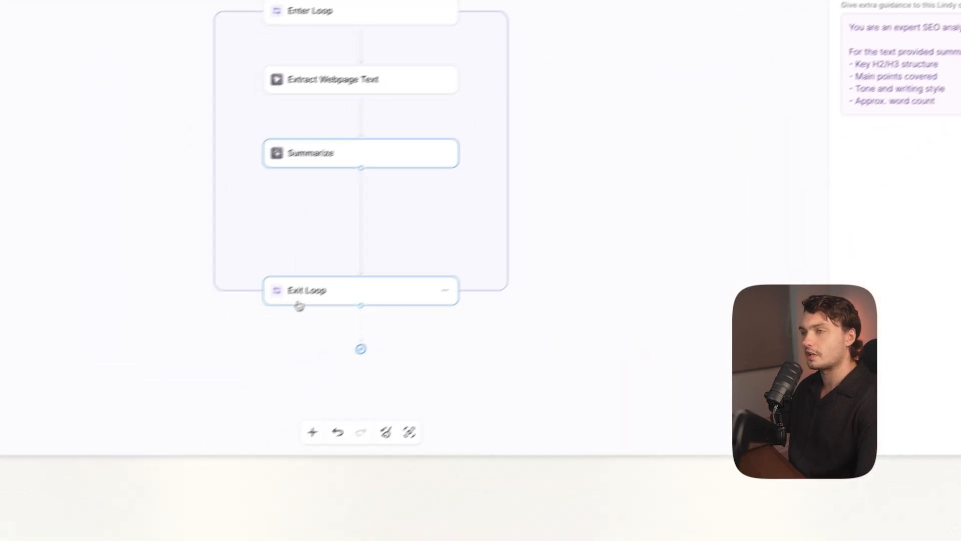
Step: Set the loop's output manually to the output of its Summarize step
click(343, 290)
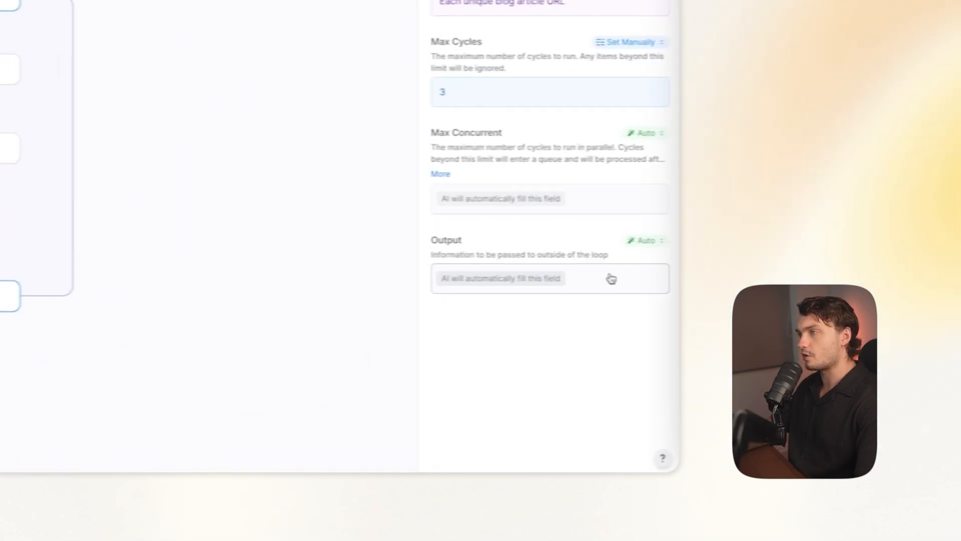
mouse_move(584, 285)
click(461, 280)
click(219, 231)
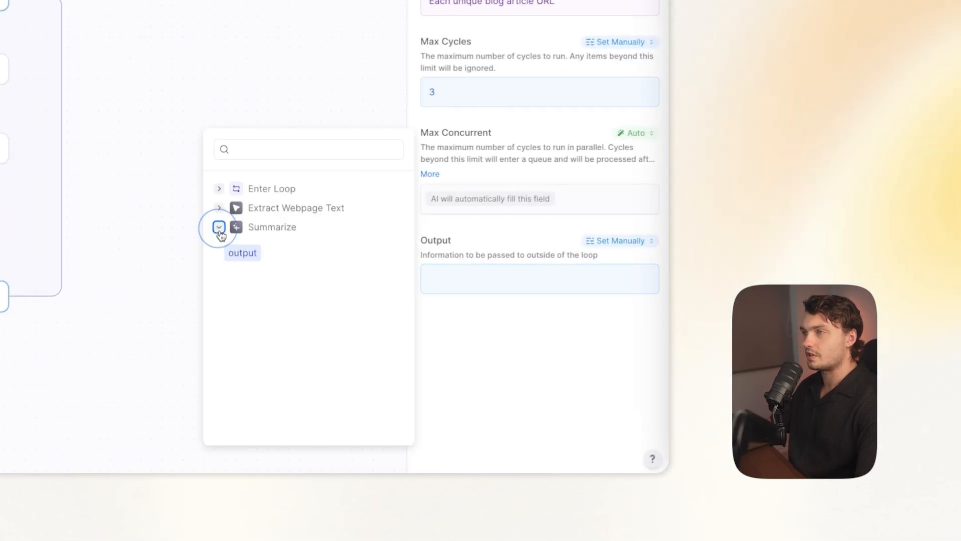
click(245, 256)
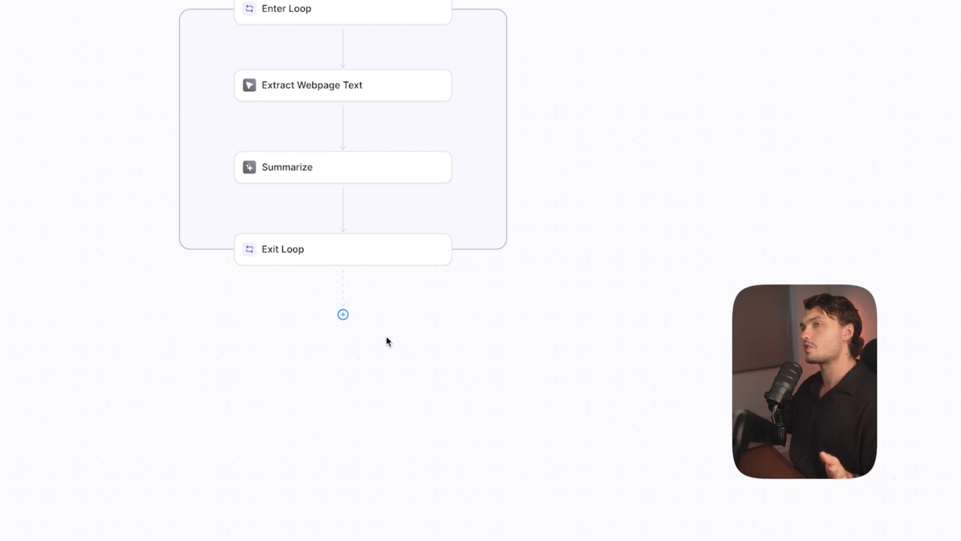
click(268, 185)
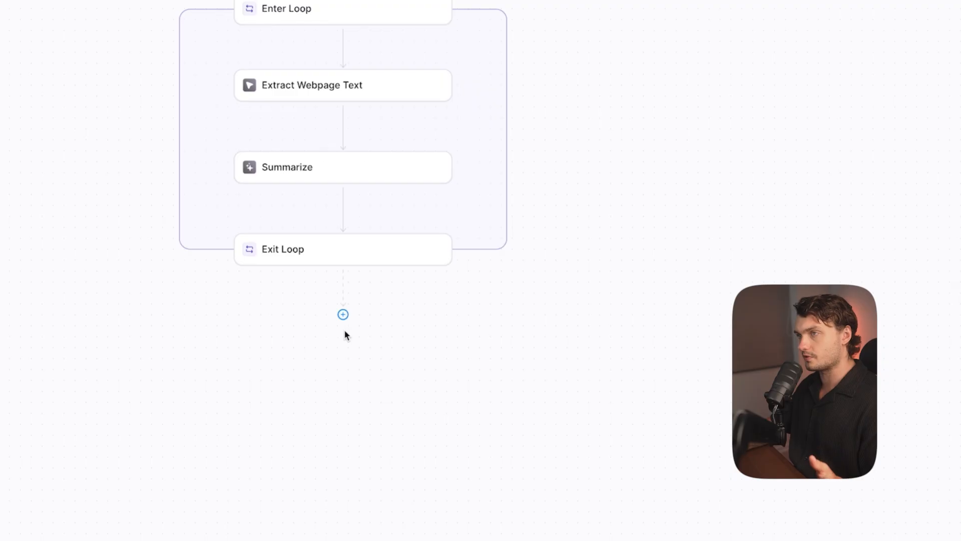
Step: Add a second AI Summarize action after the loop's exit
click(343, 315)
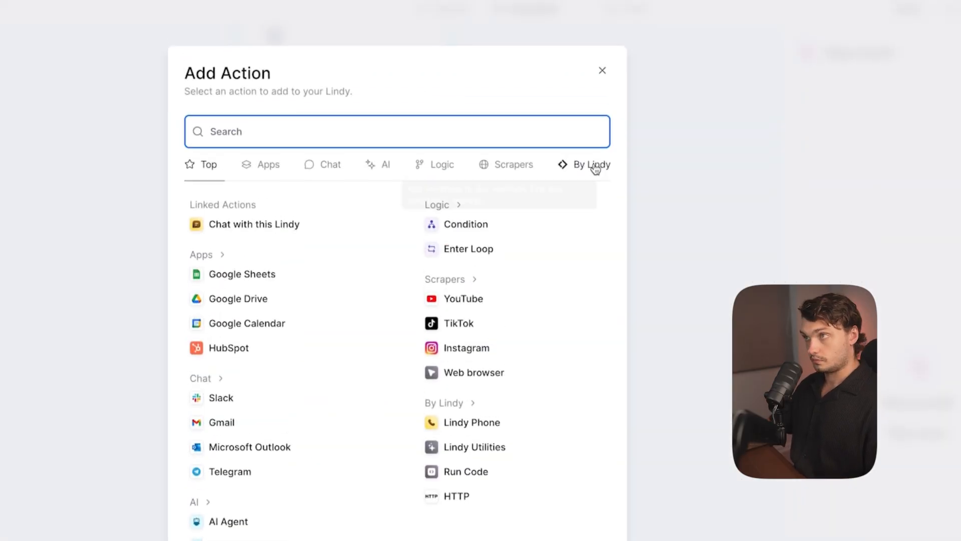
click(586, 164)
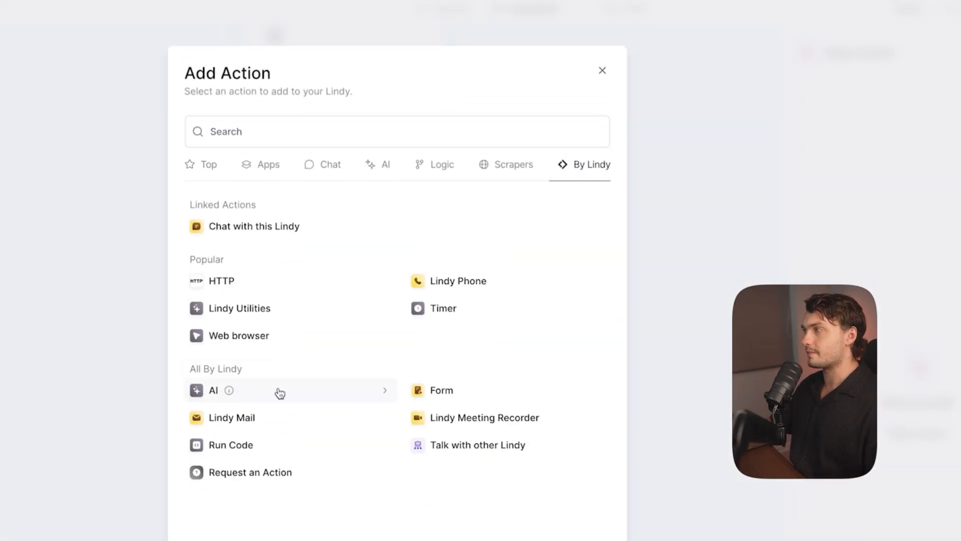
click(280, 392)
click(270, 250)
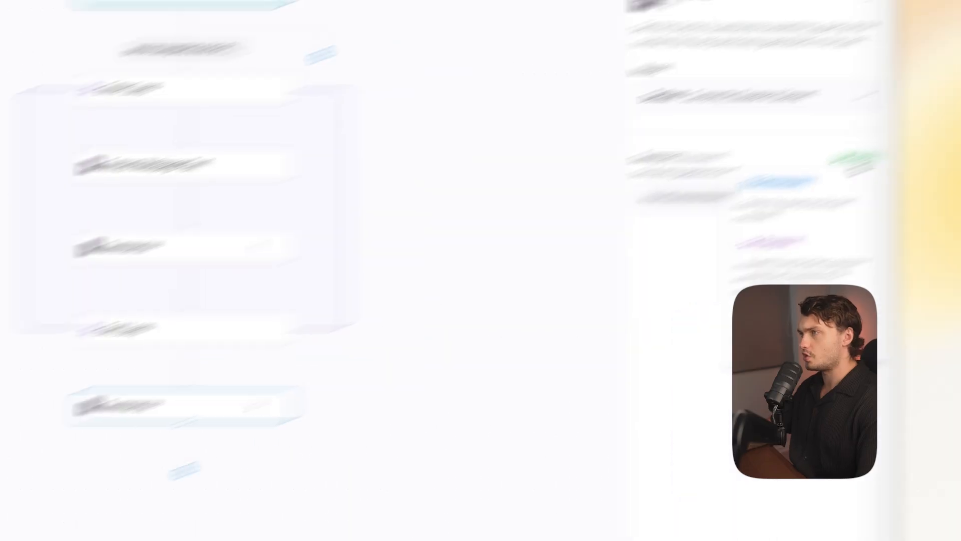
Step: Paste an AI prompt into the second Summarize for synthesizing common topics, gaps, tone, word count, keywords and H2/H3 structure with an output template, and review it
click(599, 326)
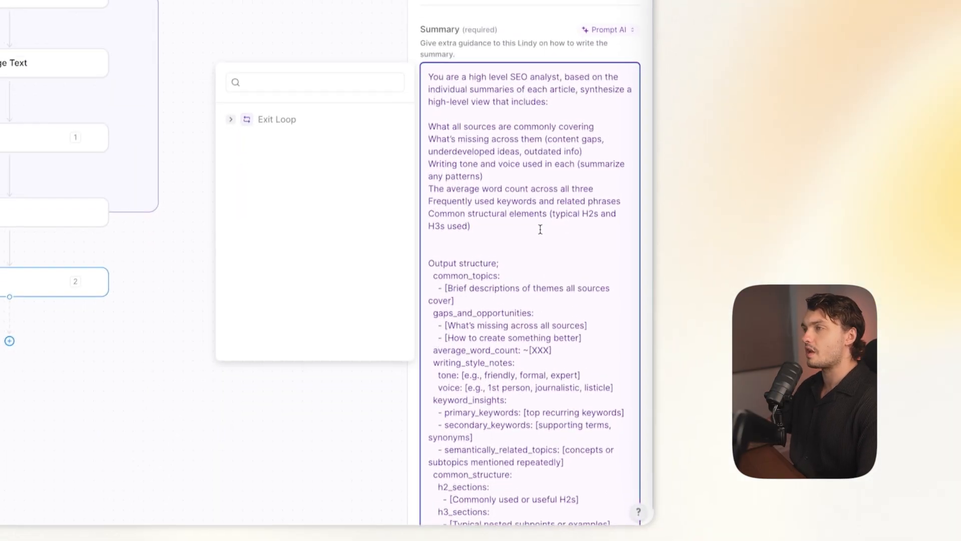
scroll(539, 222, down, 1)
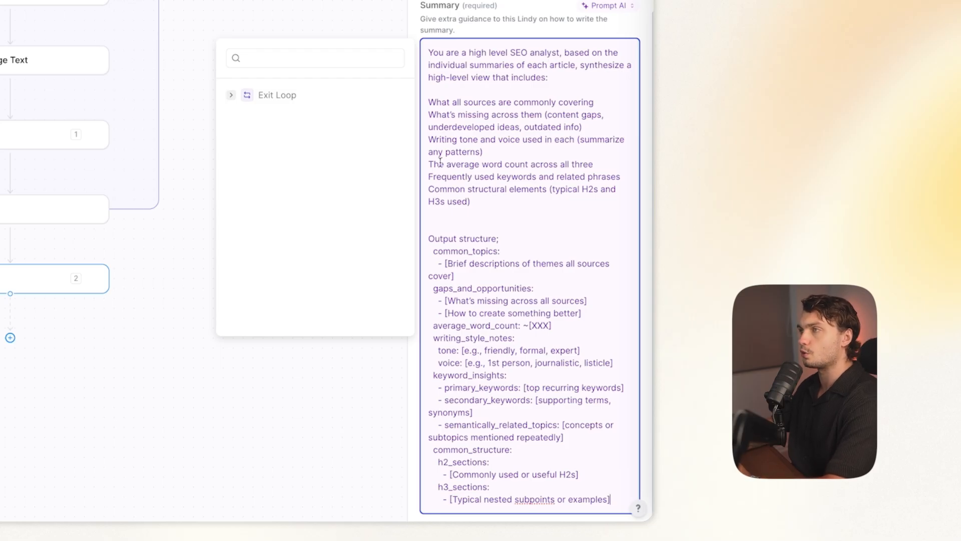
drag(433, 101, 616, 101)
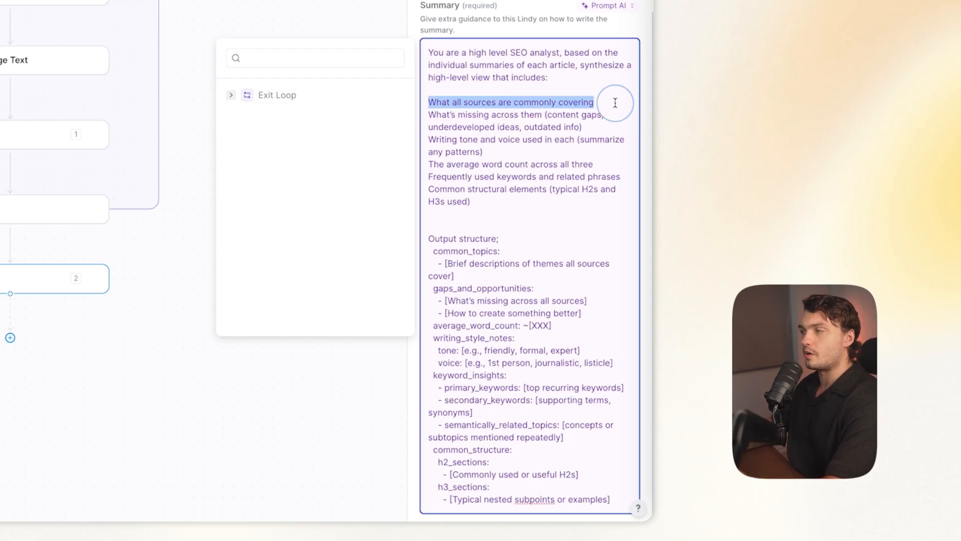
click(515, 144)
drag(427, 113, 545, 114)
drag(430, 140, 542, 140)
click(489, 164)
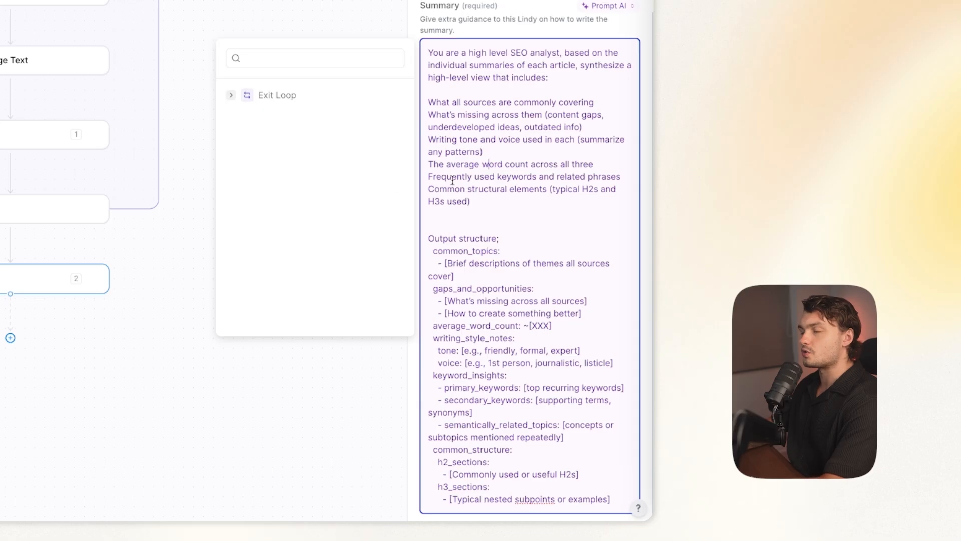
drag(431, 189, 547, 193)
click(554, 208)
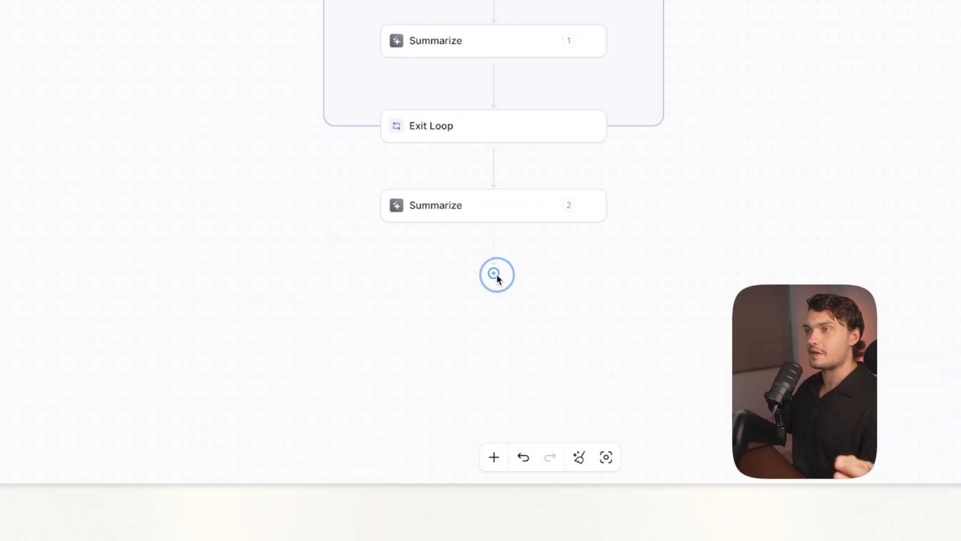
Step: Add an AI agent after the second Summarize, paste the professional SEO writer prompt for a brand new article that outranks the sources, and review it
click(496, 275)
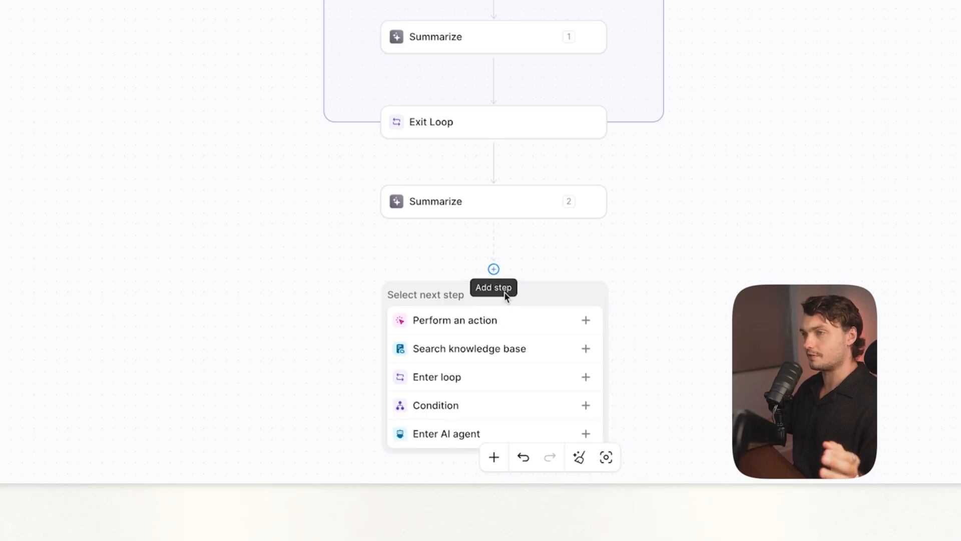
click(436, 442)
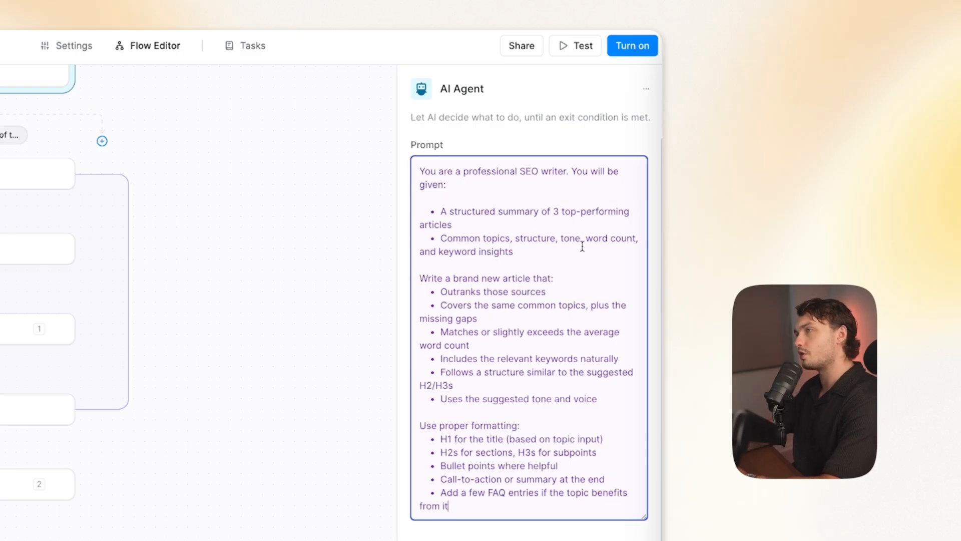
scroll(441, 249, down, 1)
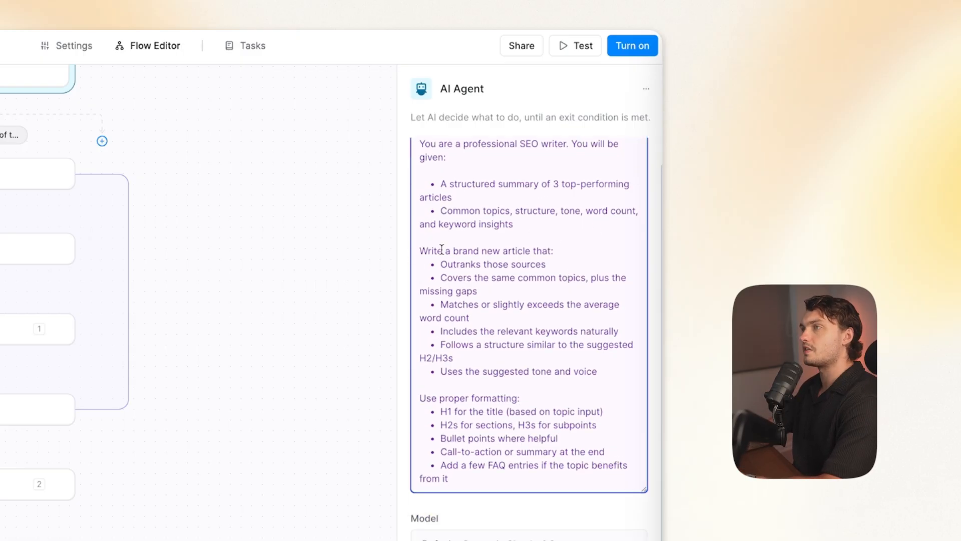
scroll(479, 270, up, 1)
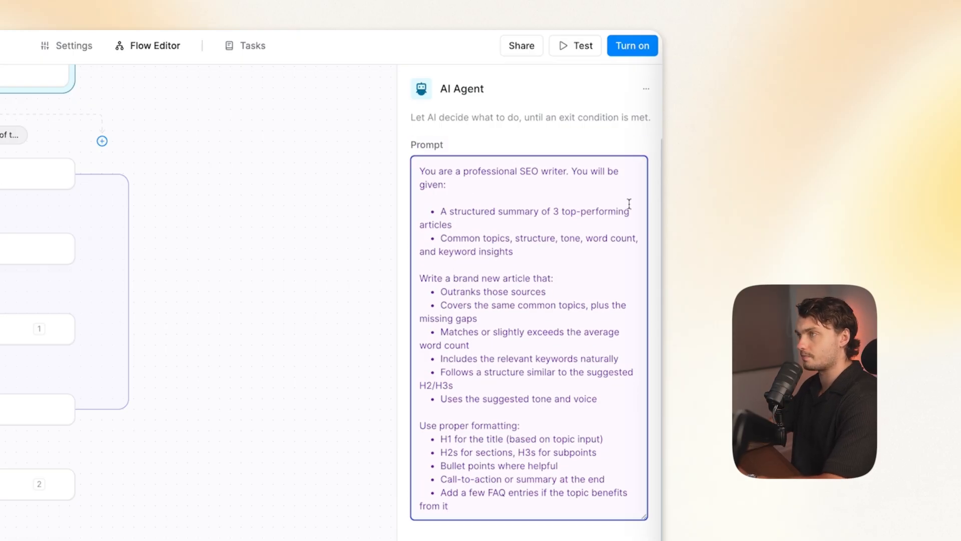
scroll(470, 244, down, 1)
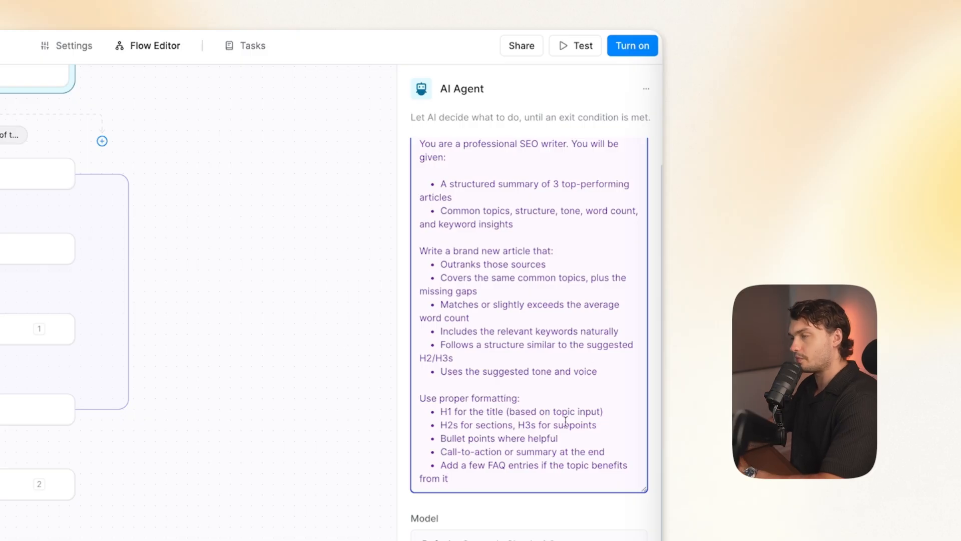
scroll(502, 409, up, 1)
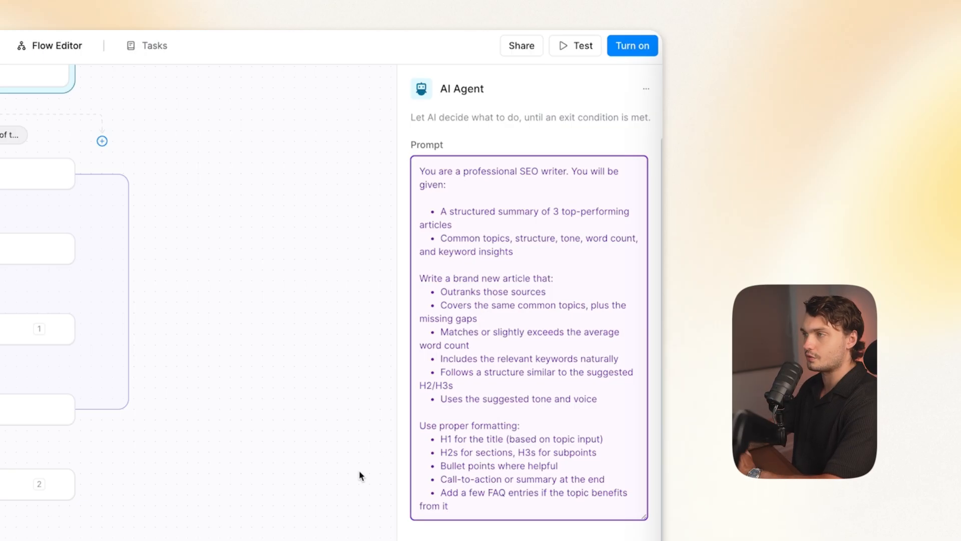
Step: Close the agent's settings, look over the flow from its trigger and start a test
click(378, 471)
scroll(378, 471, up, 3)
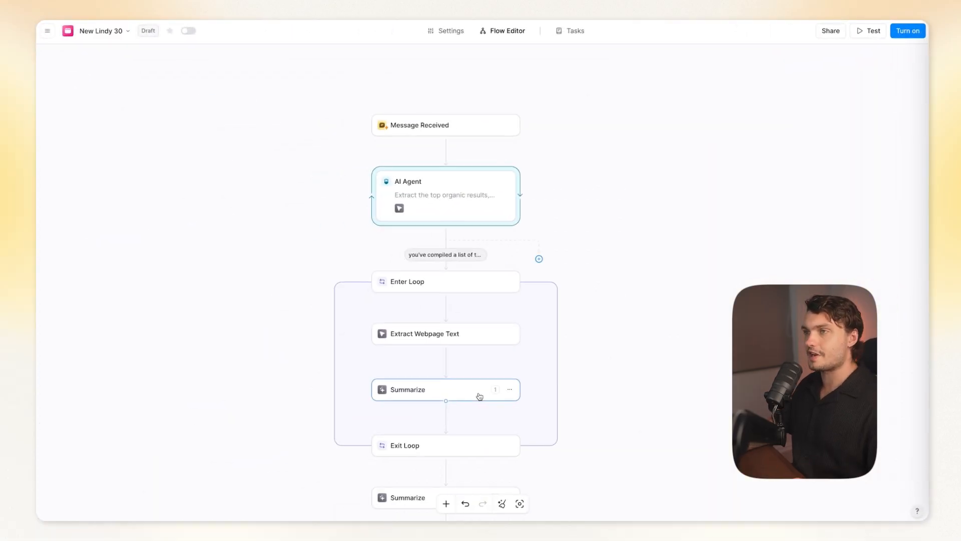
click(869, 33)
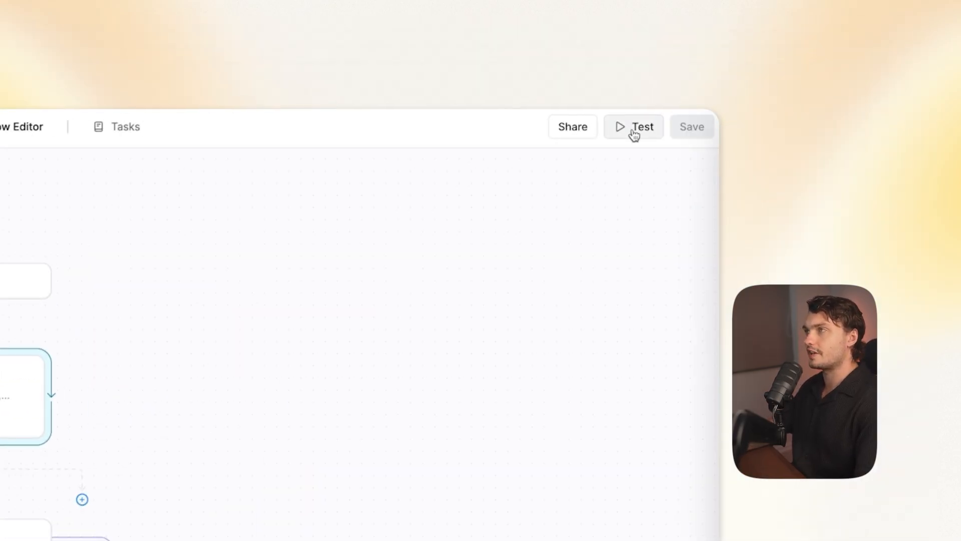
Step: Run the test with the message "How to vinyl wrap a motorcycle"
text(h)
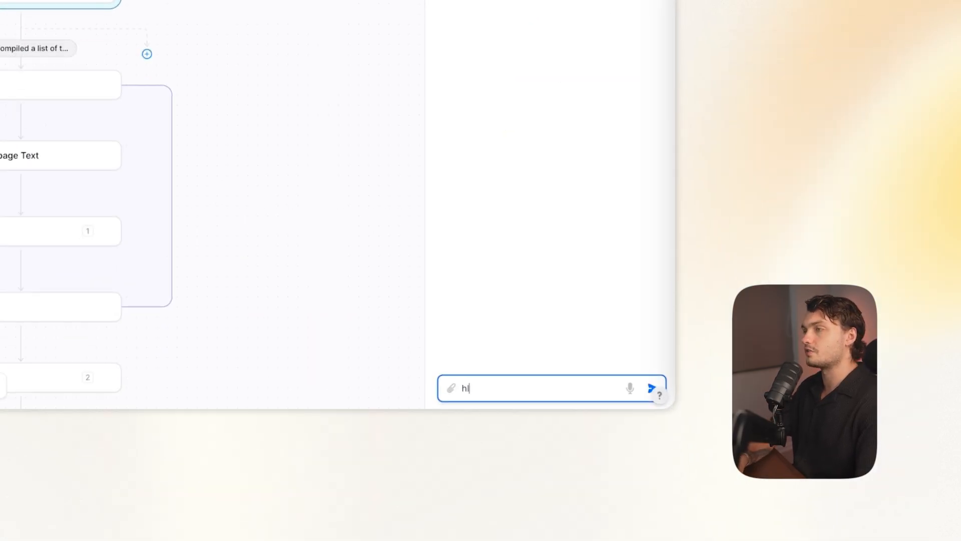
key(BackSpace)
text(How to vinyl wrap)
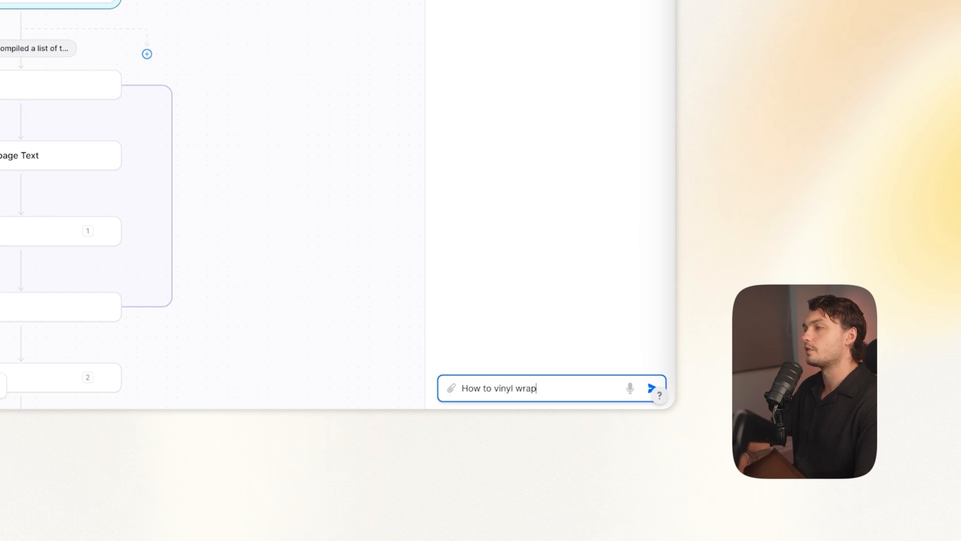
text( a motorcycle)
key(Return)
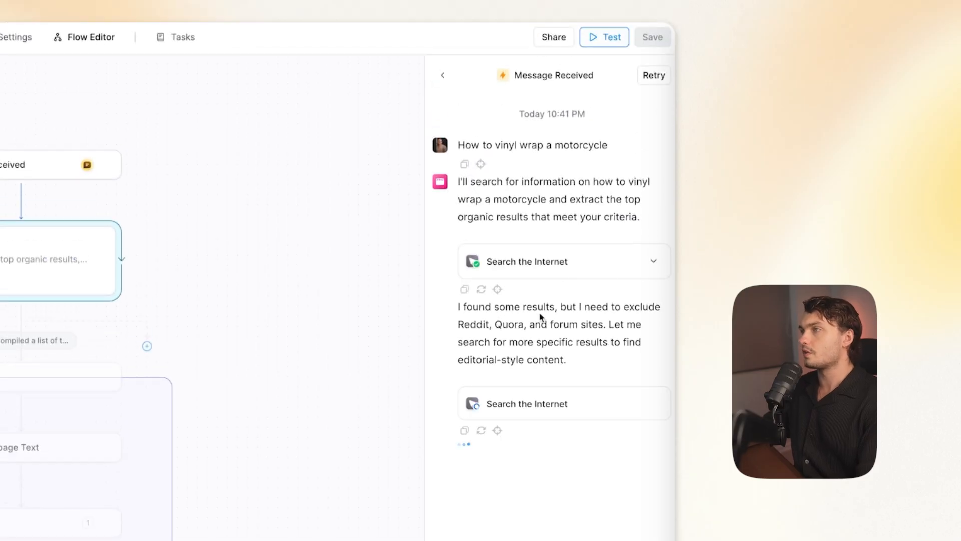
Step: Follow the test run and inspect the query and result details of the agent's last internet search
drag(461, 324, 489, 328)
click(509, 327)
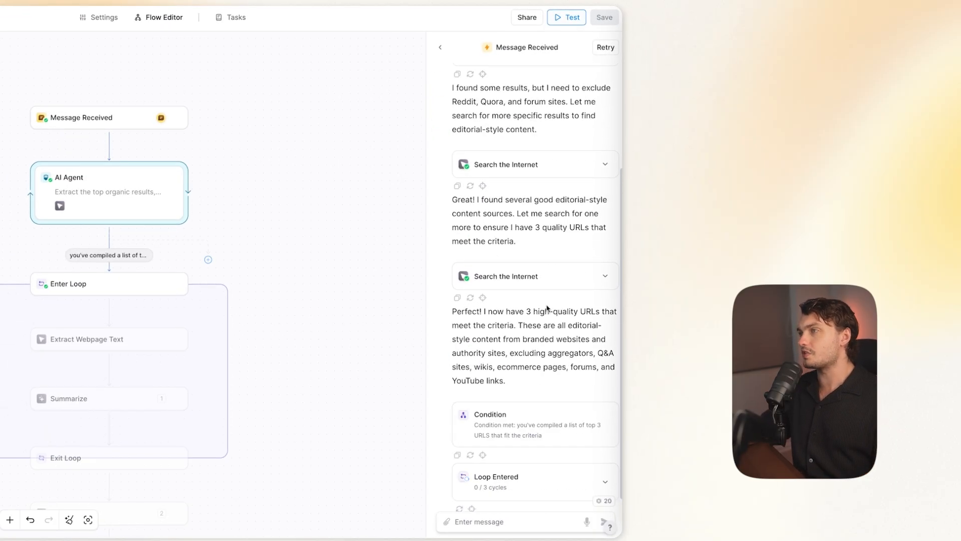
click(605, 277)
scroll(520, 351, down, 6)
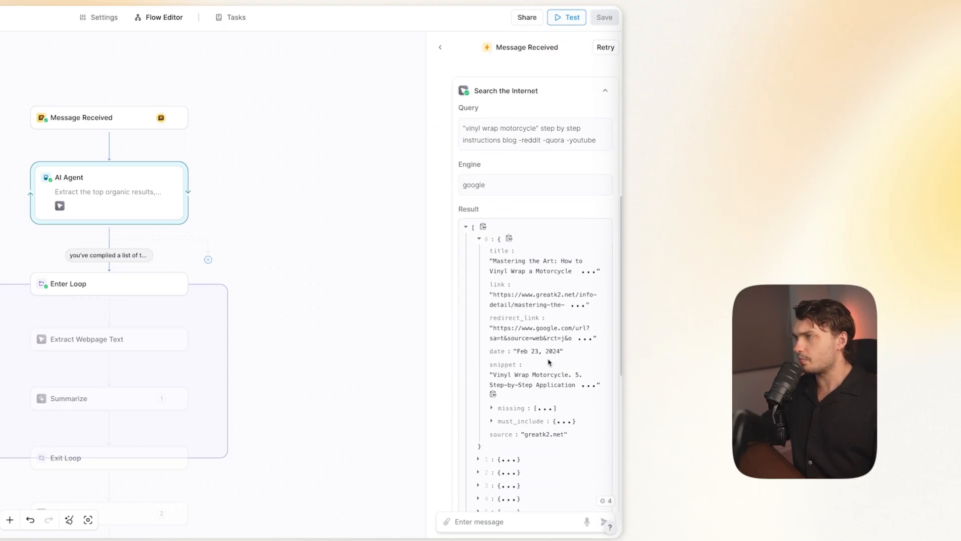
scroll(560, 356, down, 2)
scroll(561, 355, down, 6)
scroll(549, 335, down, 5)
scroll(501, 381, down, 8)
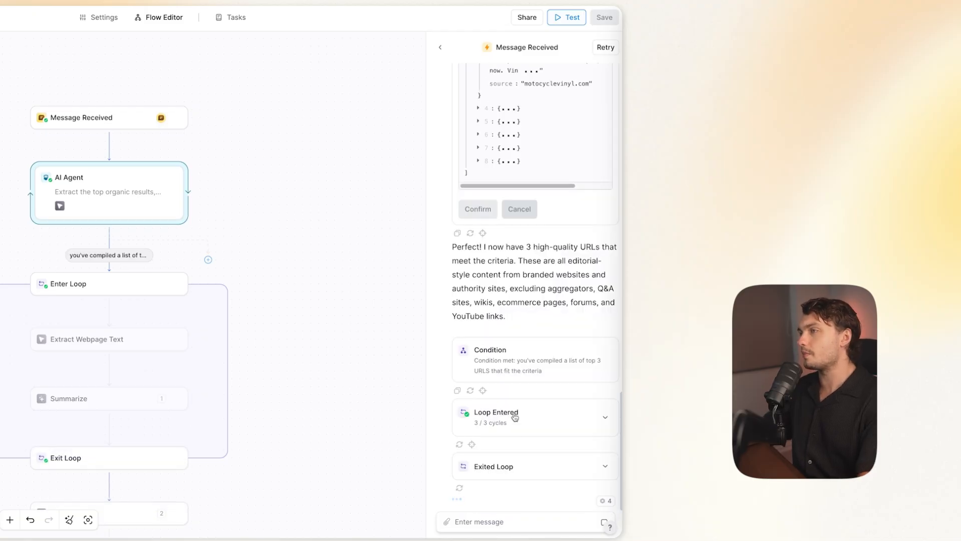
scroll(548, 292, up, 15)
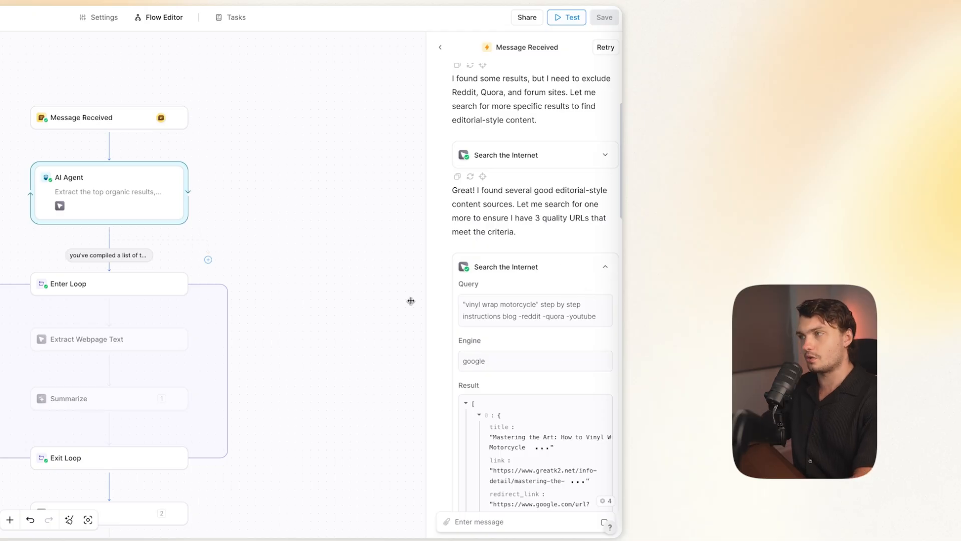
click(583, 272)
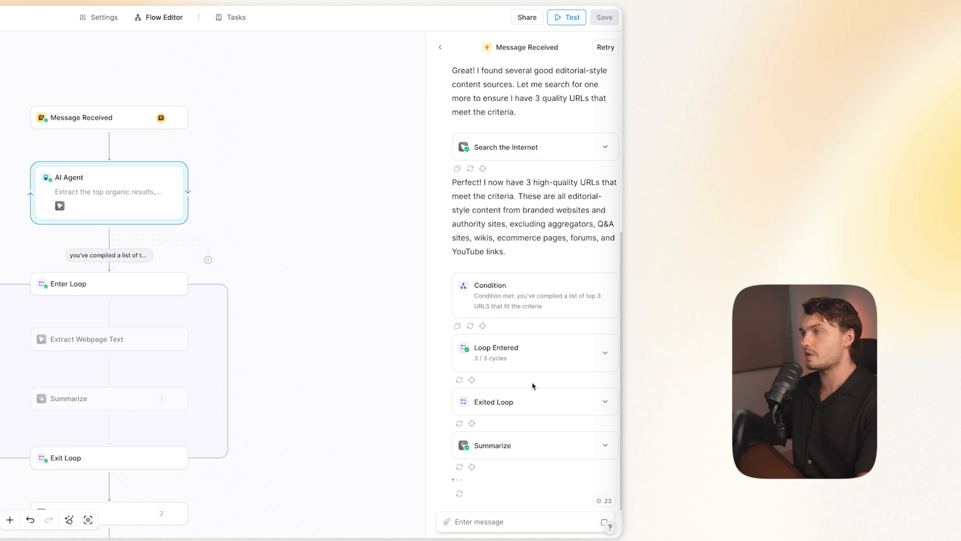
Step: Examine the loop exit output and read through the generated motorcycle wrapping article in the test run
click(576, 402)
scroll(518, 250, up, 5)
scroll(602, 240, up, 1)
scroll(525, 257, up, 6)
double_click(472, 245)
click(479, 264)
drag(471, 258, 490, 270)
scroll(480, 250, down, 1)
drag(467, 228, 602, 230)
drag(471, 252, 567, 252)
scroll(524, 310, down, 1)
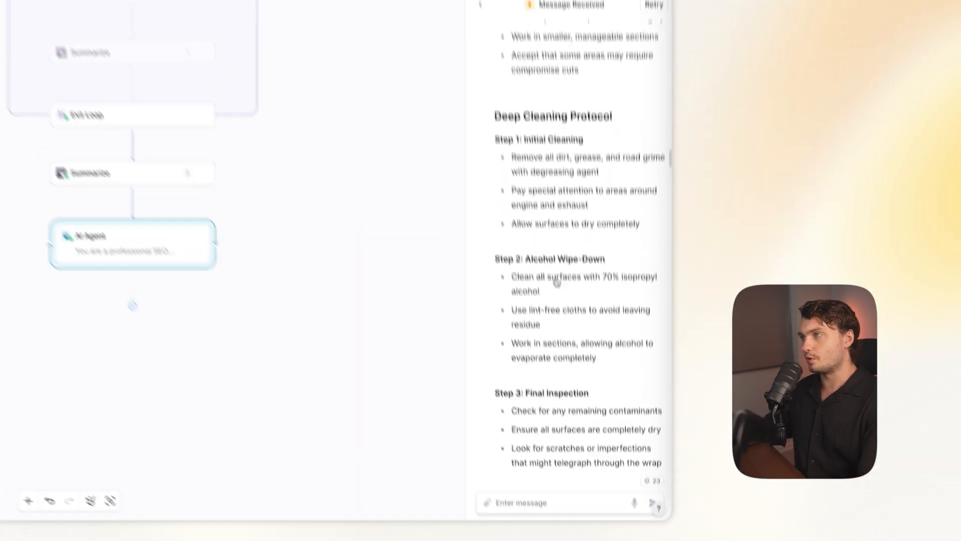
scroll(560, 311, up, 18)
scroll(590, 292, up, 10)
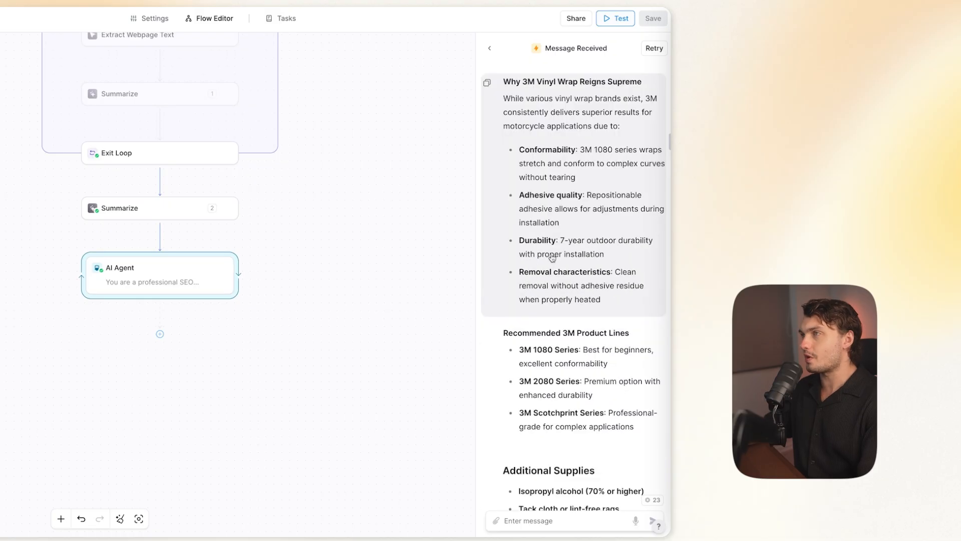
scroll(560, 284, up, 10)
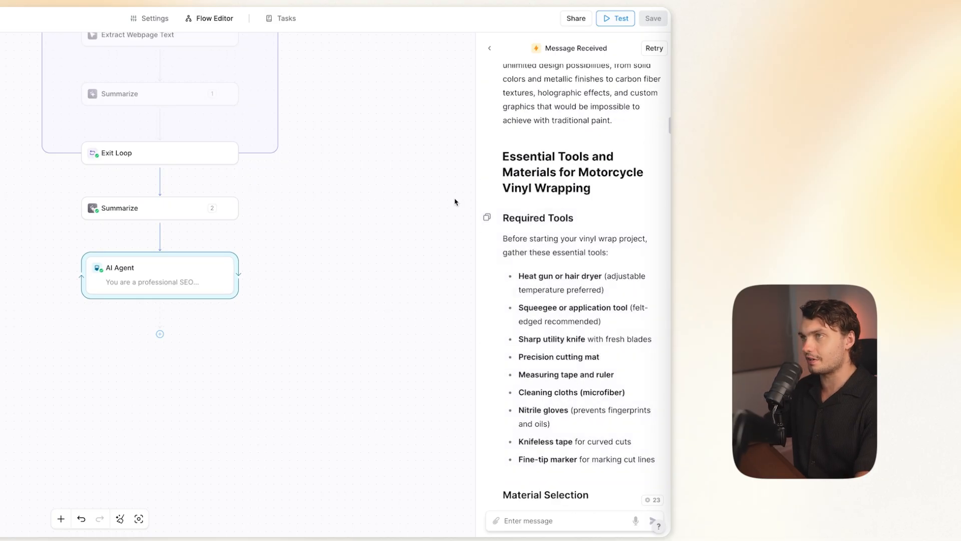
Step: Open the test run in the task history and read through the full article there
click(281, 18)
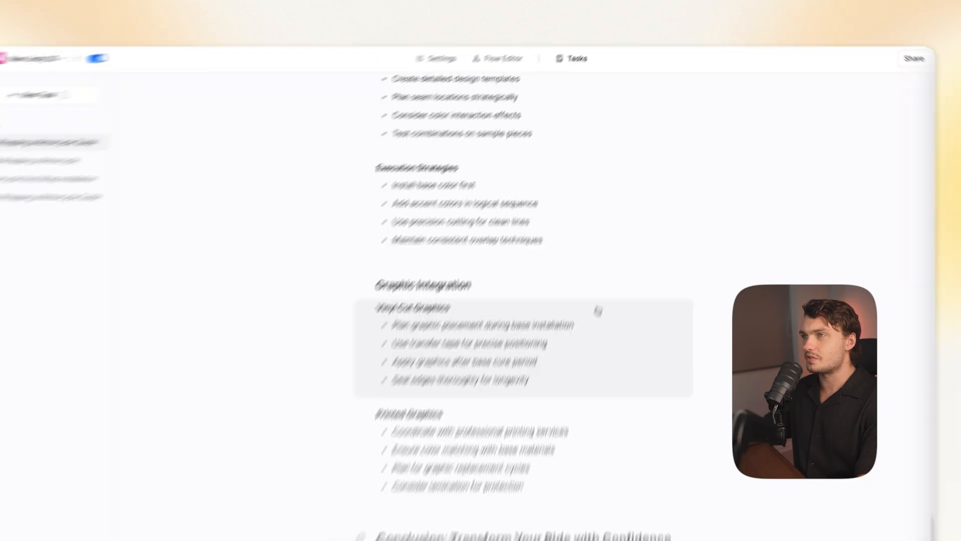
scroll(598, 310, up, 20)
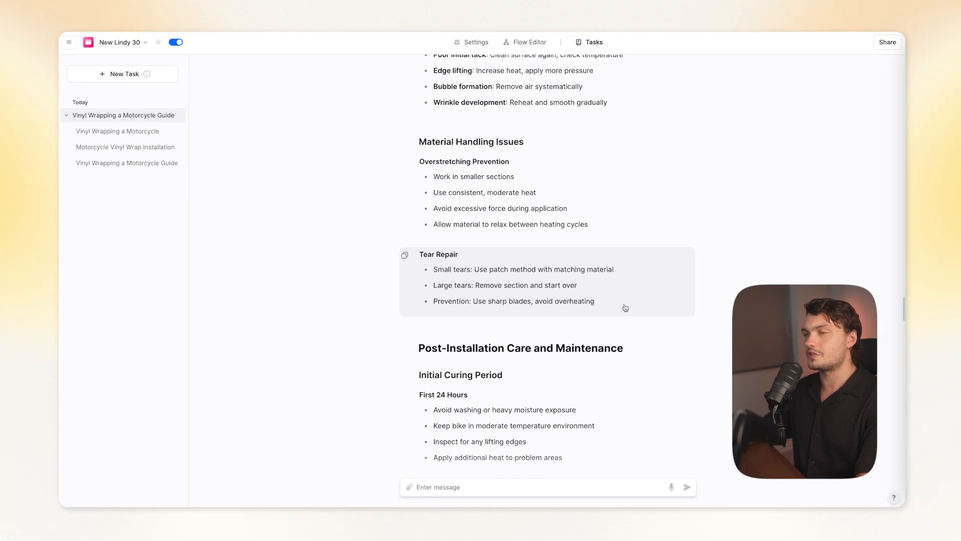
scroll(625, 307, up, 20)
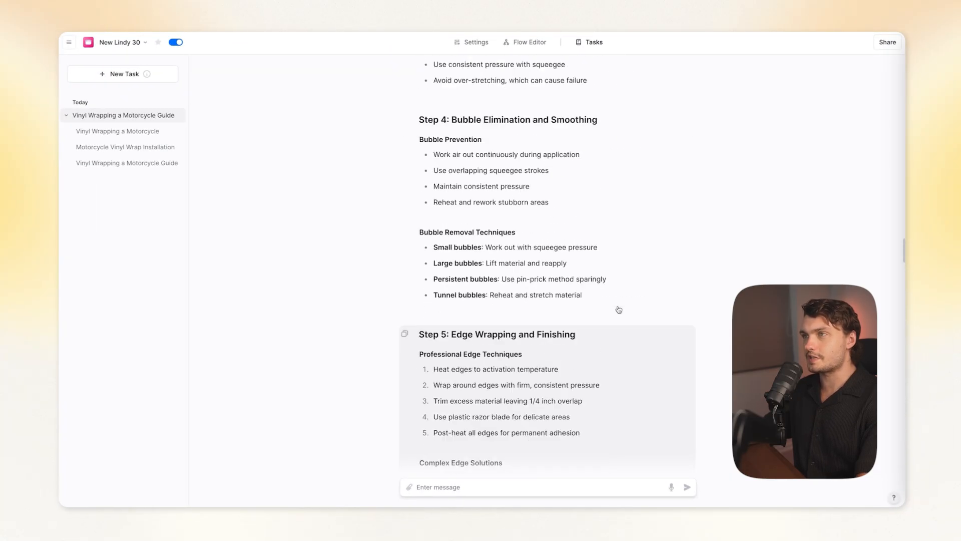
scroll(615, 308, up, 20)
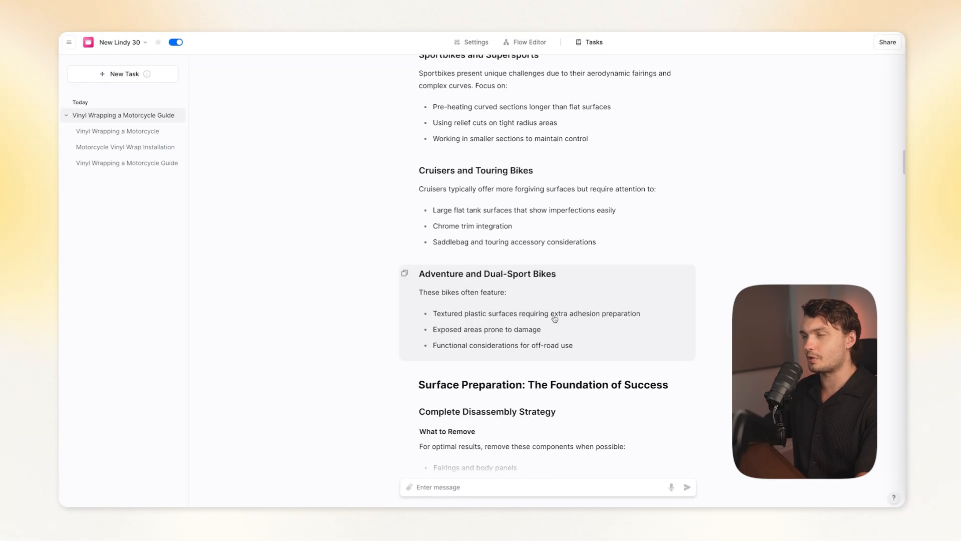
scroll(626, 251, down, 20)
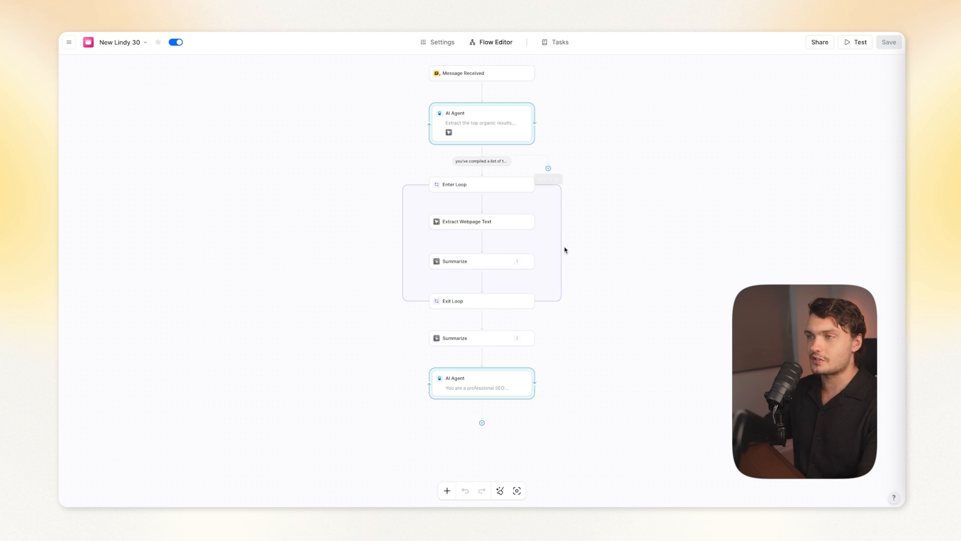
Step: Append "Keep the article length between 1,500 and 2,000 words." to the SEO writer agent's prompt
click(489, 392)
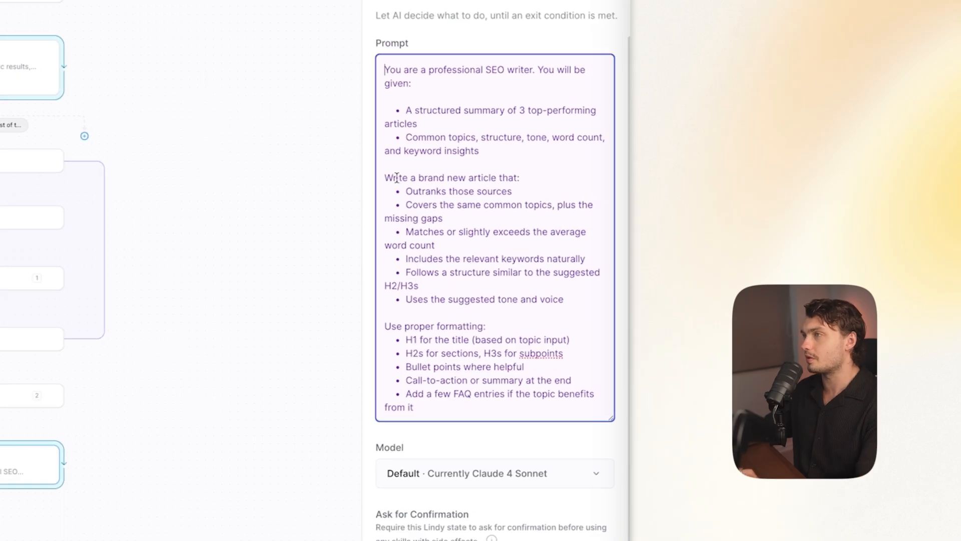
scroll(554, 331, down, 1)
click(460, 380)
key(Return)
key(Return)
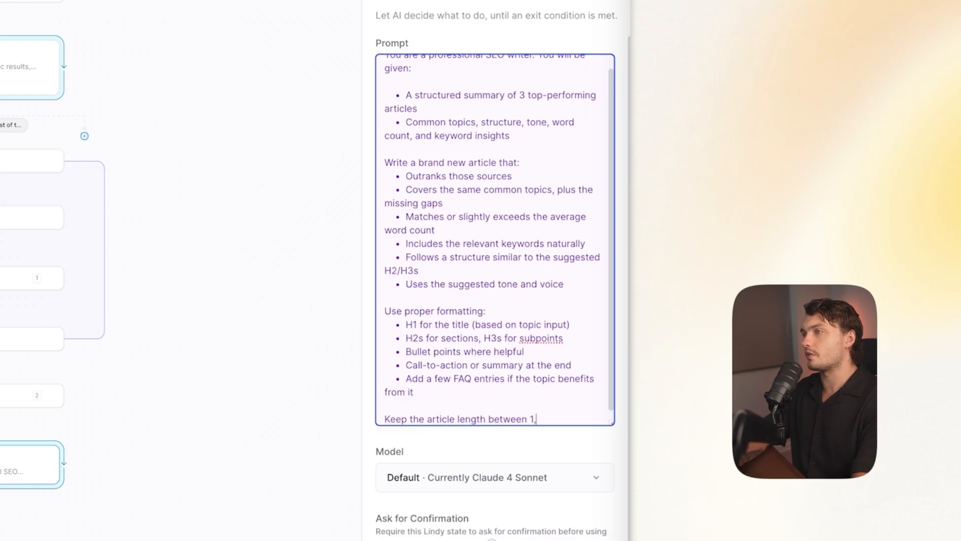
text(Keep the article length between 1,500 and 2,000 words.)
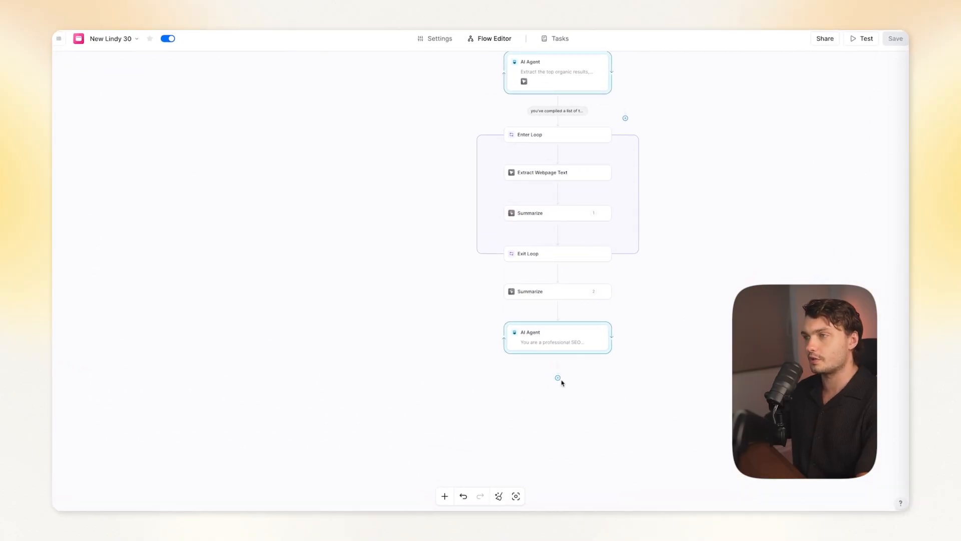
Step: Add a Google Docs Create Document action after the SEO writer agent
click(557, 378)
text(docs)
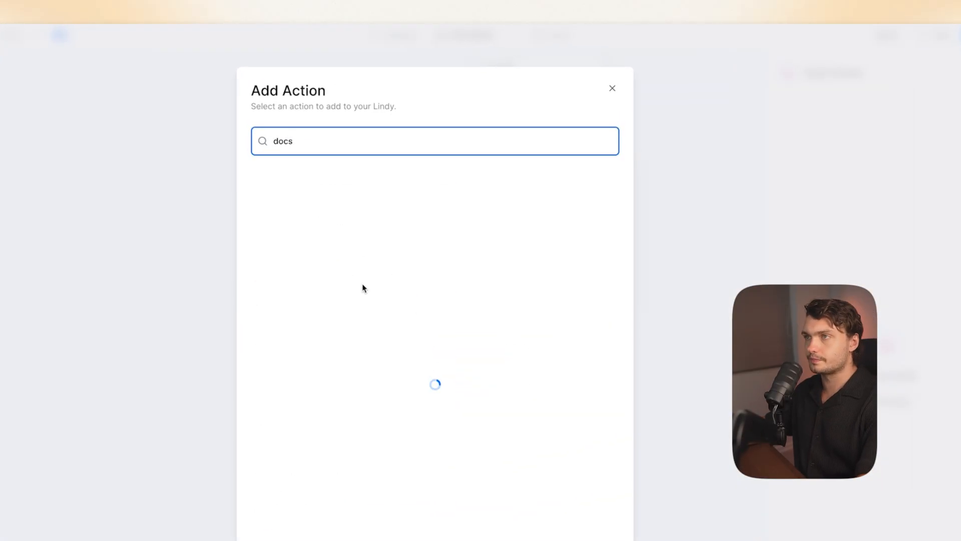
click(331, 274)
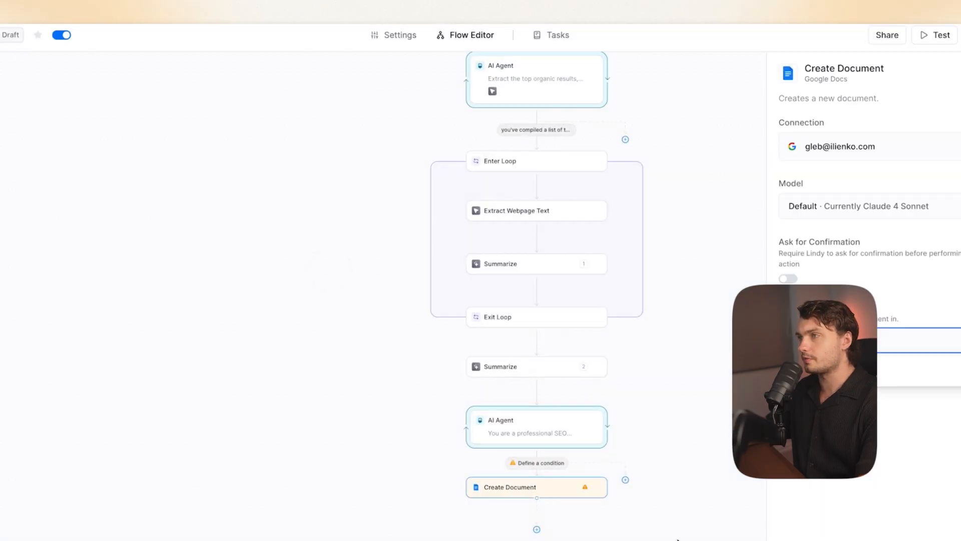
Step: Add a Google Sheets Append row action after Create Document
drag(367, 349, 323, 201)
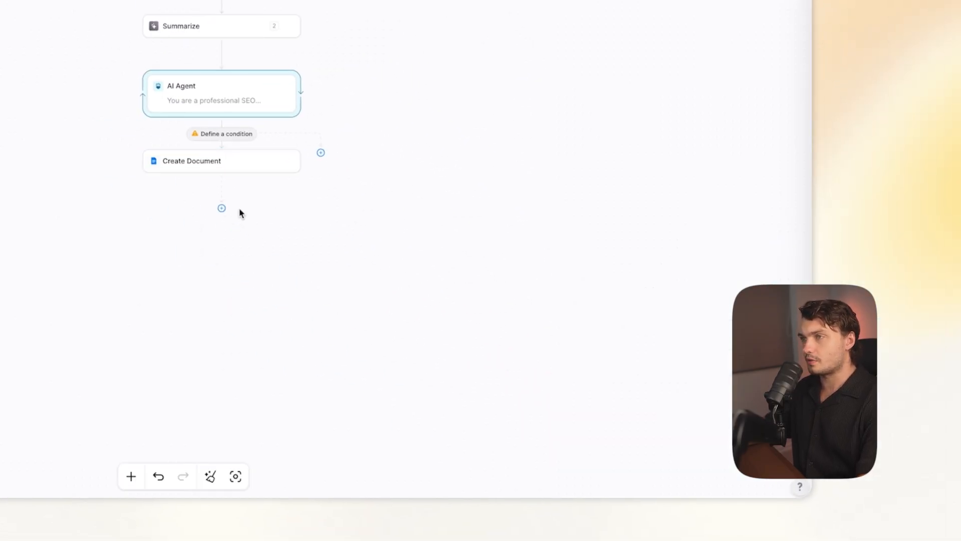
click(221, 207)
click(216, 243)
text(s)
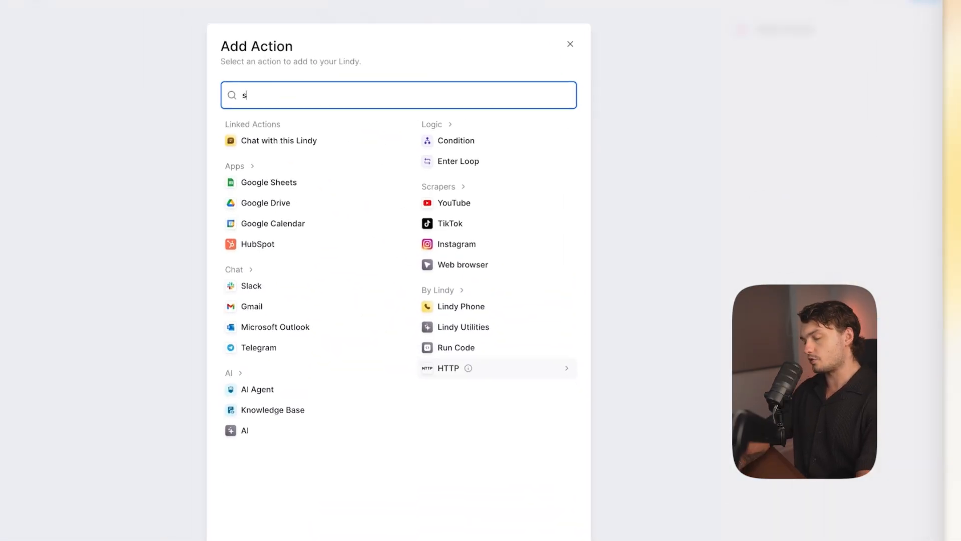
text(heet)
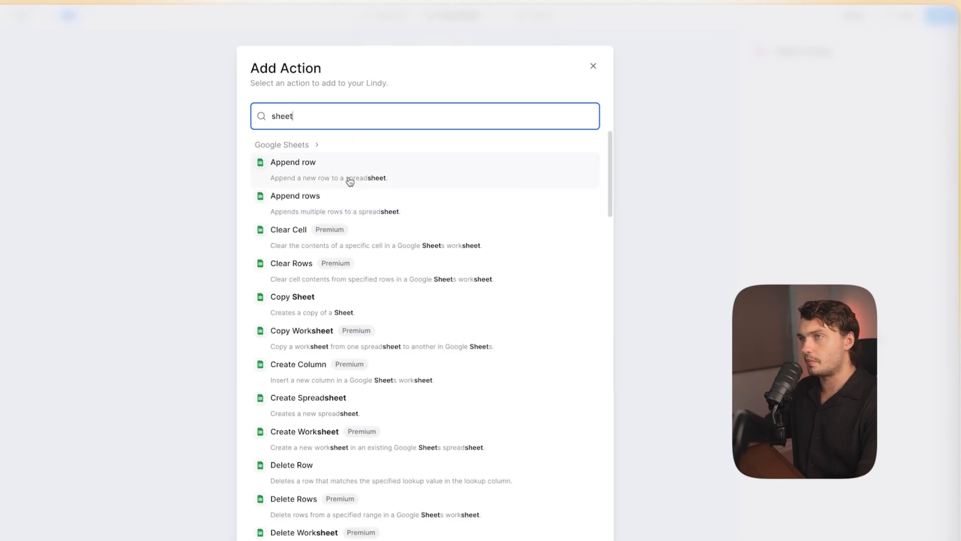
click(349, 181)
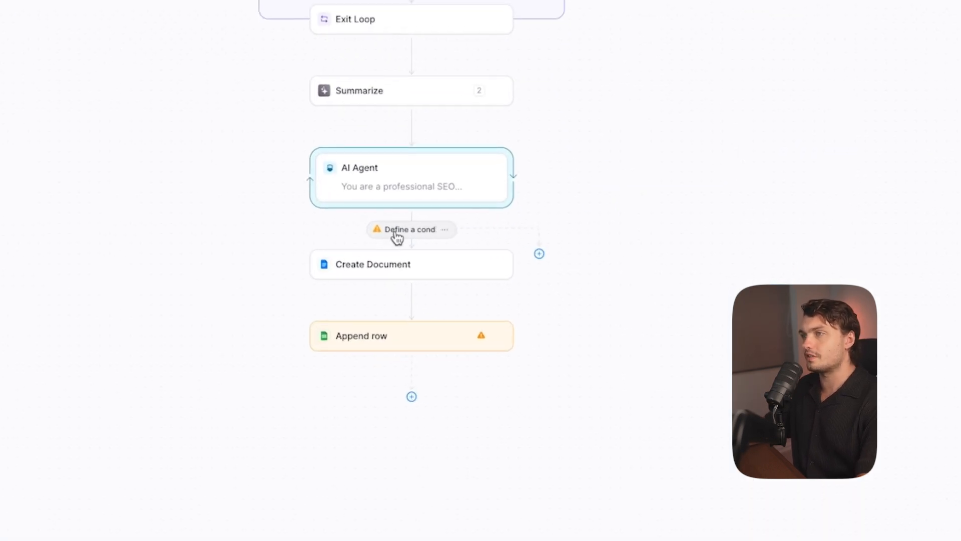
Step: Set the SEO writer agent's exit condition to "the article has been written"
click(415, 239)
text(Exit once)
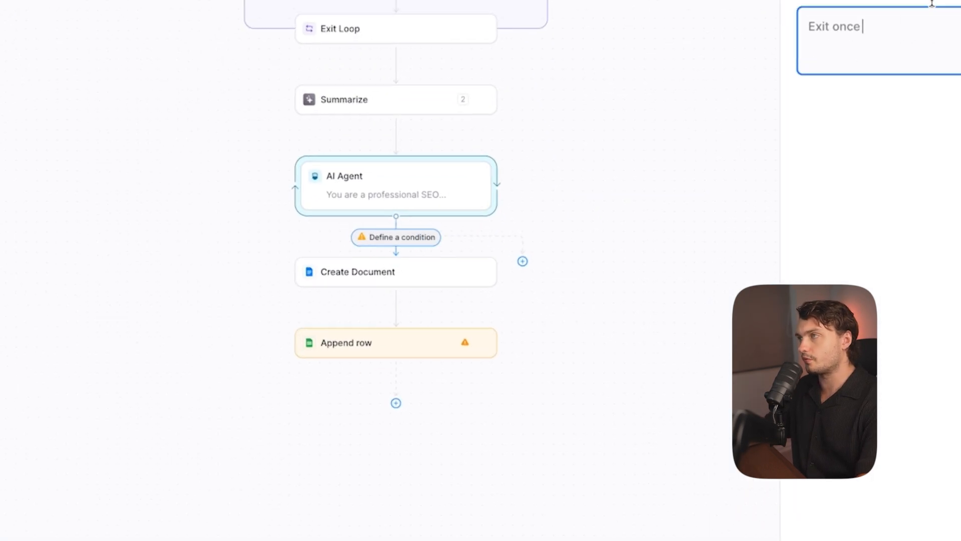
text( the article has been written)
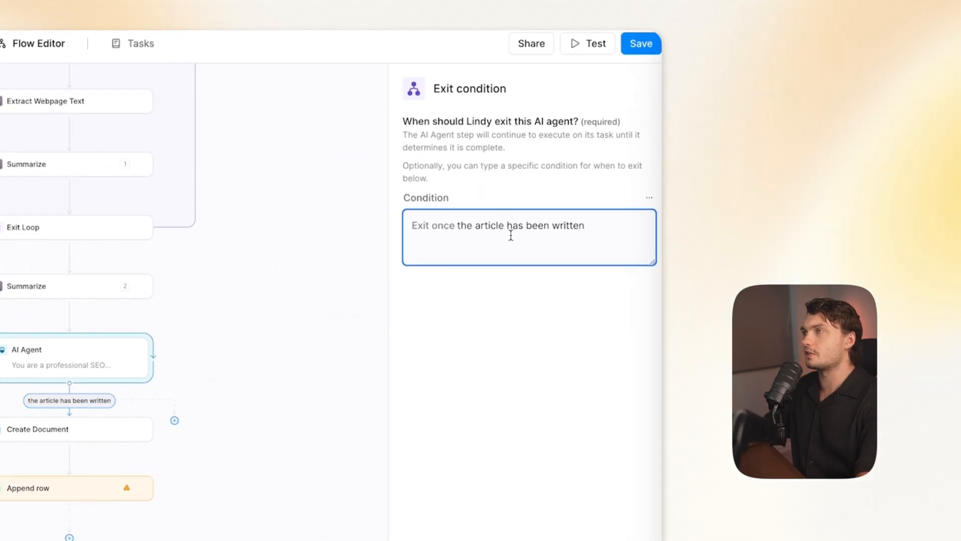
click(265, 465)
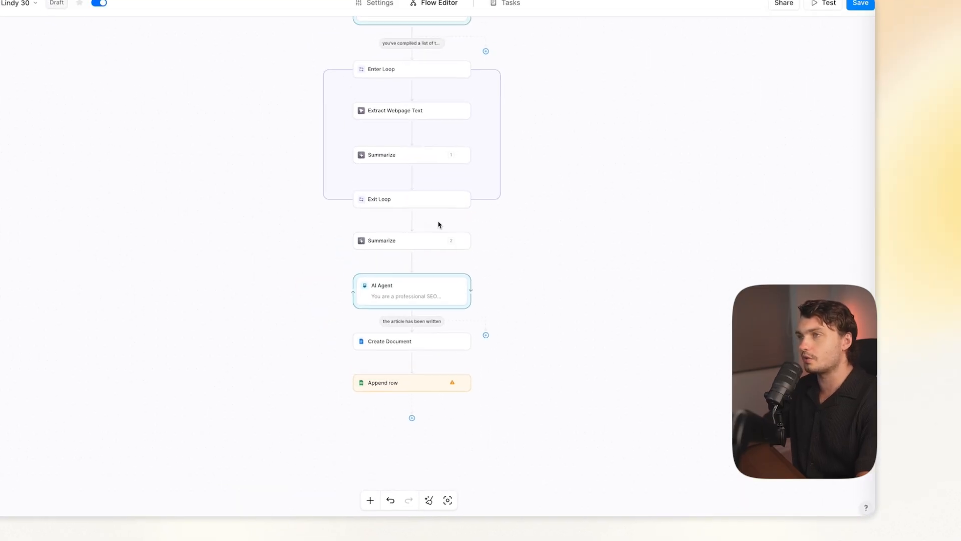
Step: Insert a Set Variable action from Lindy Utilities between the Message Received trigger and the first AI agent
scroll(558, 135, up, 5)
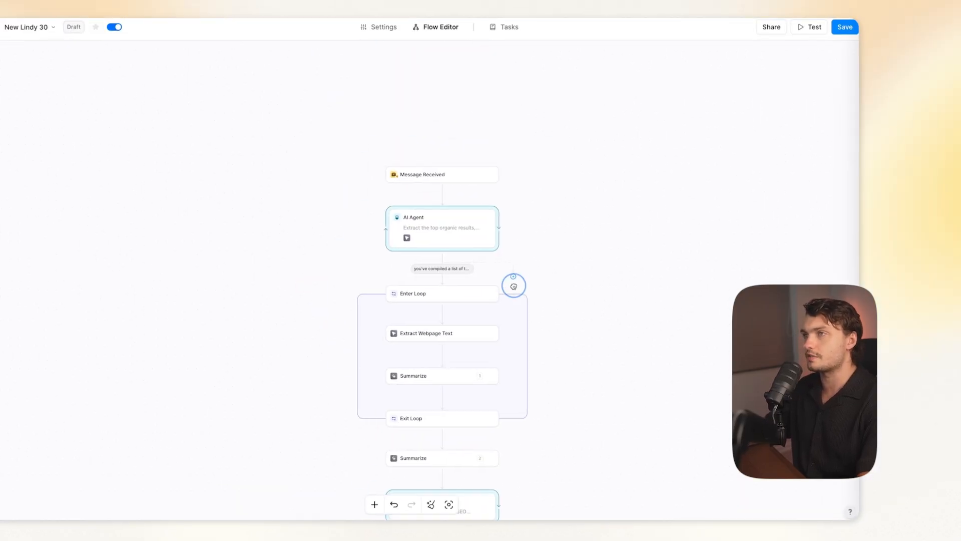
click(633, 159)
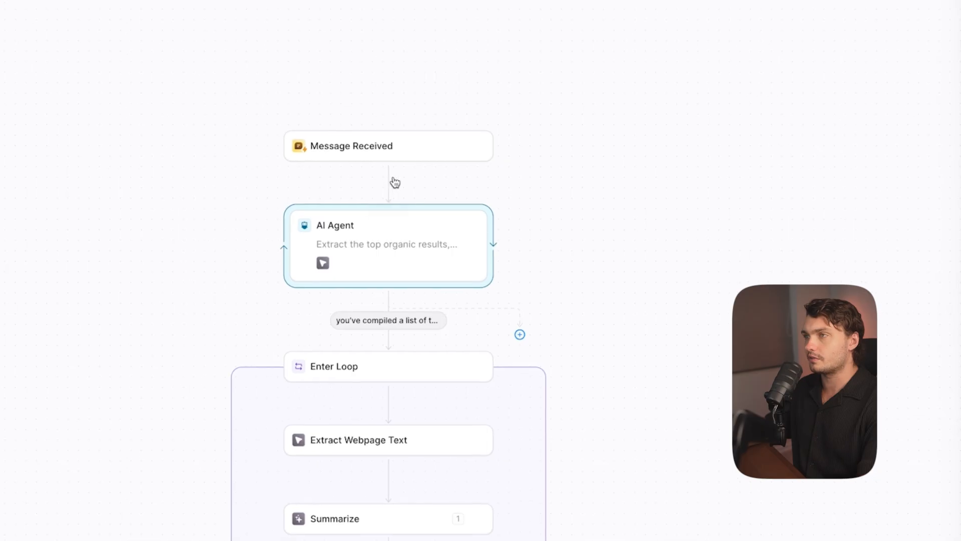
click(458, 204)
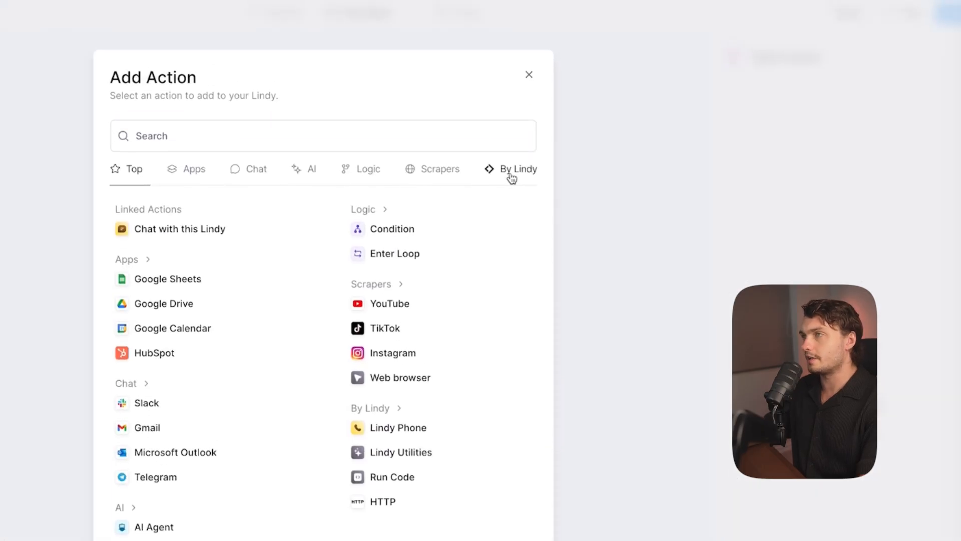
click(508, 86)
click(253, 316)
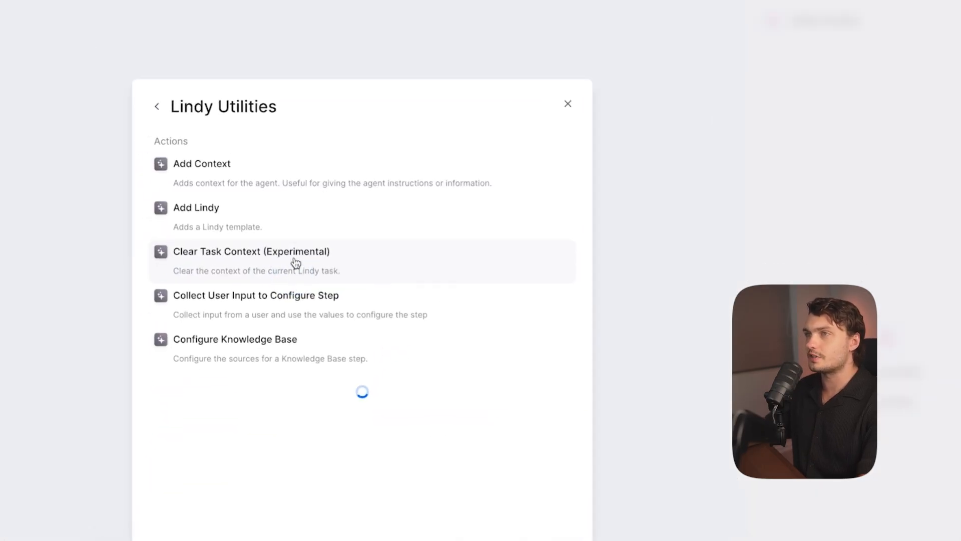
scroll(358, 446, down, 15)
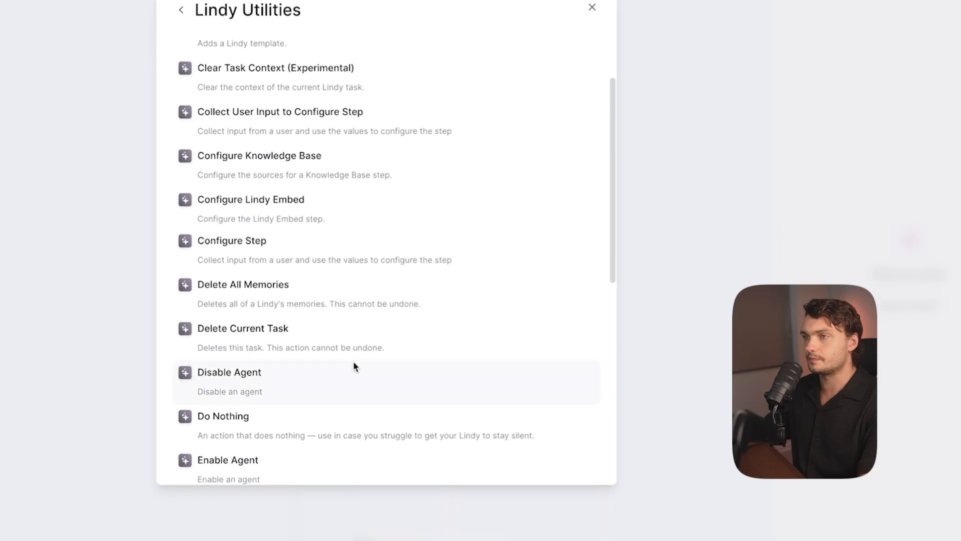
click(274, 425)
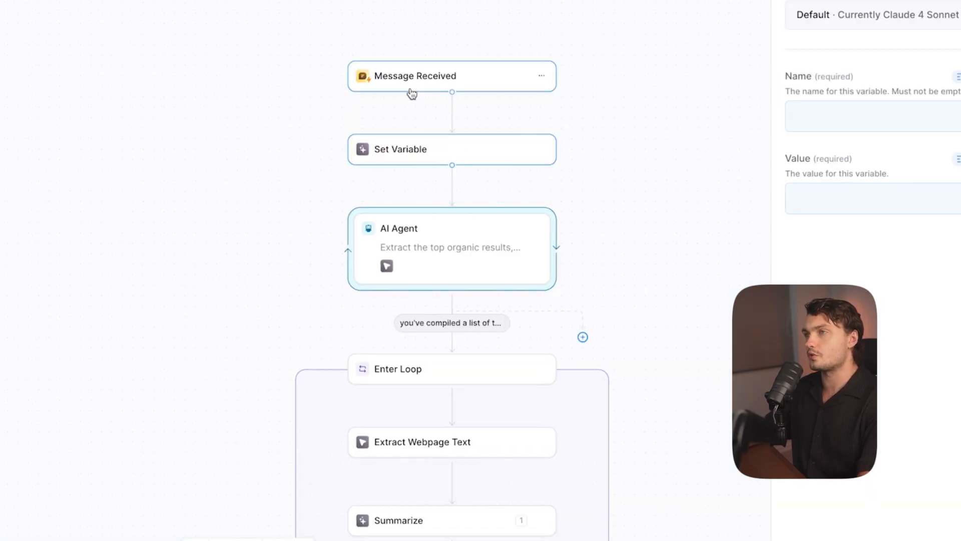
scroll(410, 92, down, 3)
drag(550, 432, 584, 261)
drag(613, 412, 647, 243)
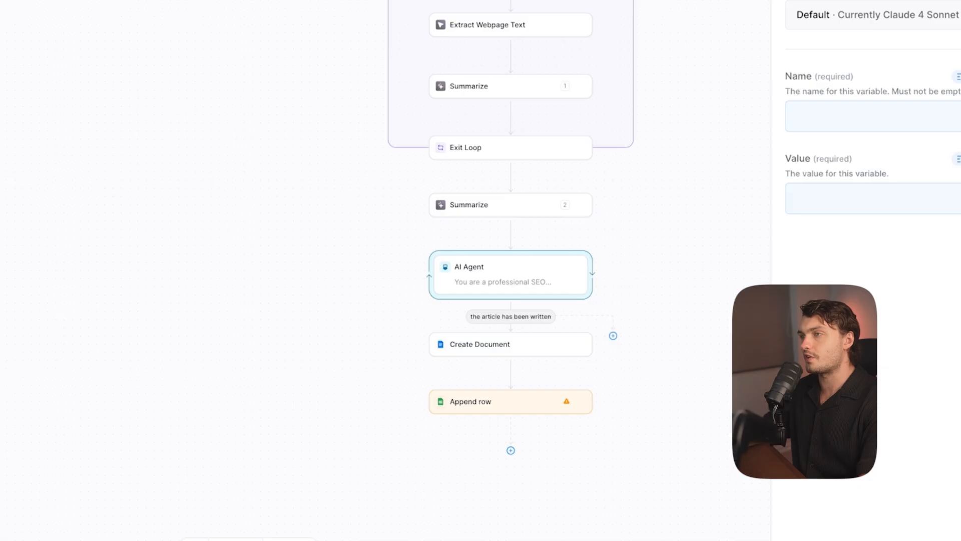
Step: Name the new variable "Search Query" and have its value filled by an AI prompt reading "User's search query"
drag(497, 1, 530, 118)
drag(676, 1, 693, 11)
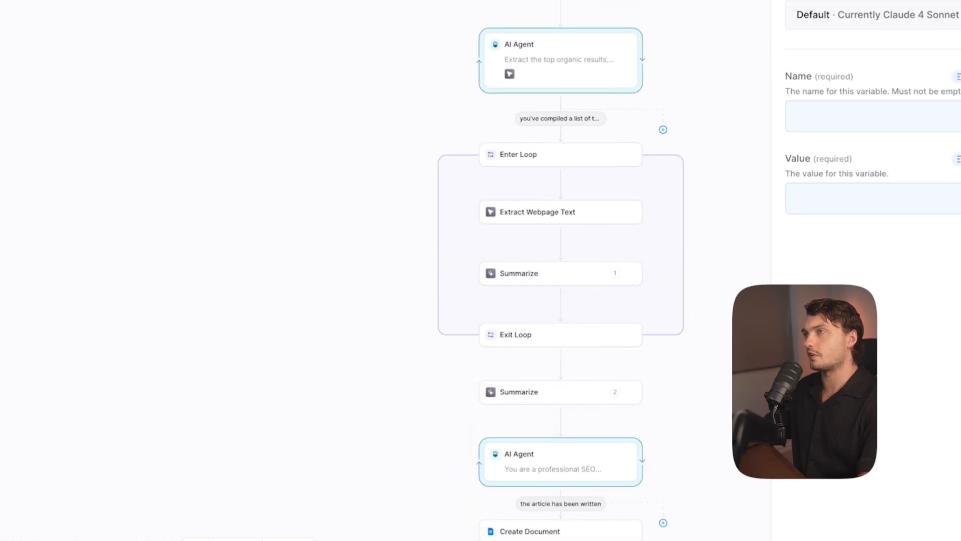
click(856, 114)
text(Search Query)
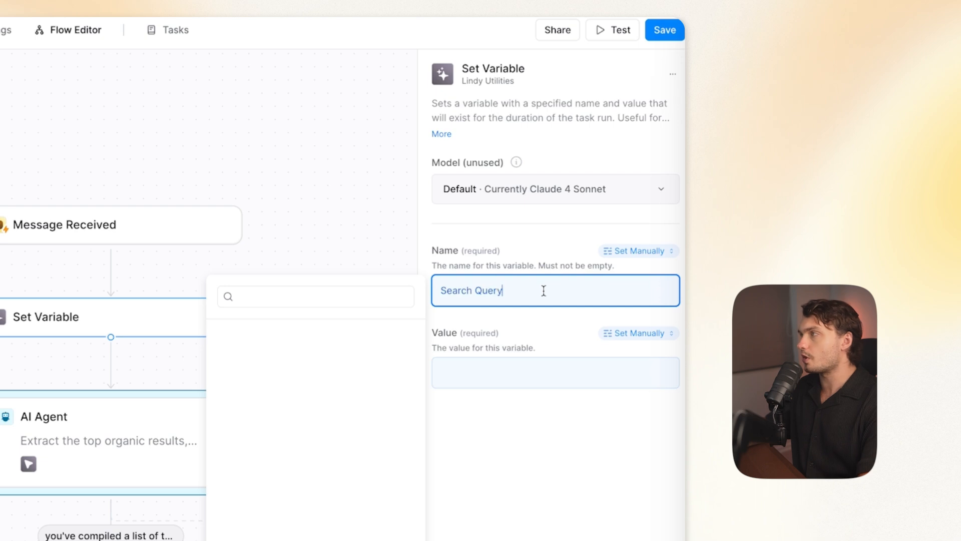
click(647, 334)
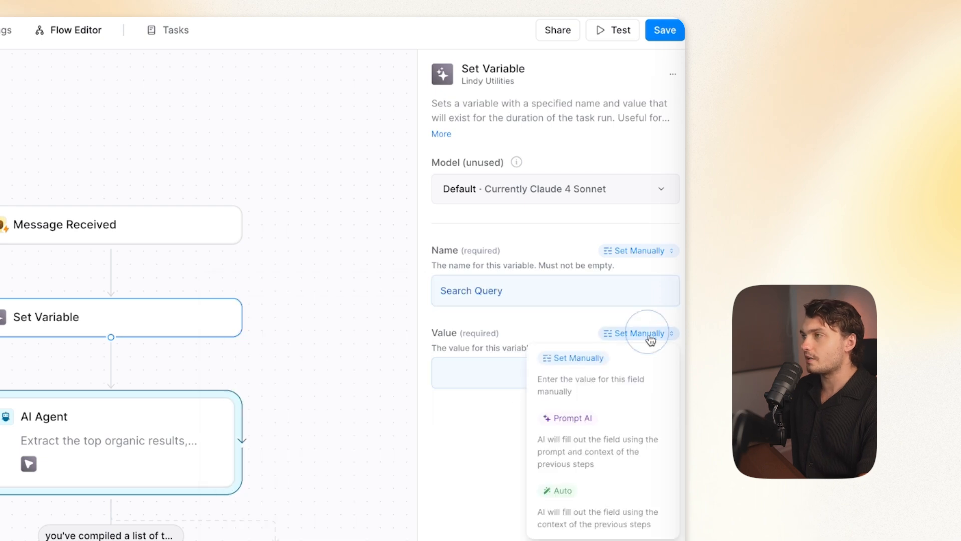
click(621, 441)
text(User's search query)
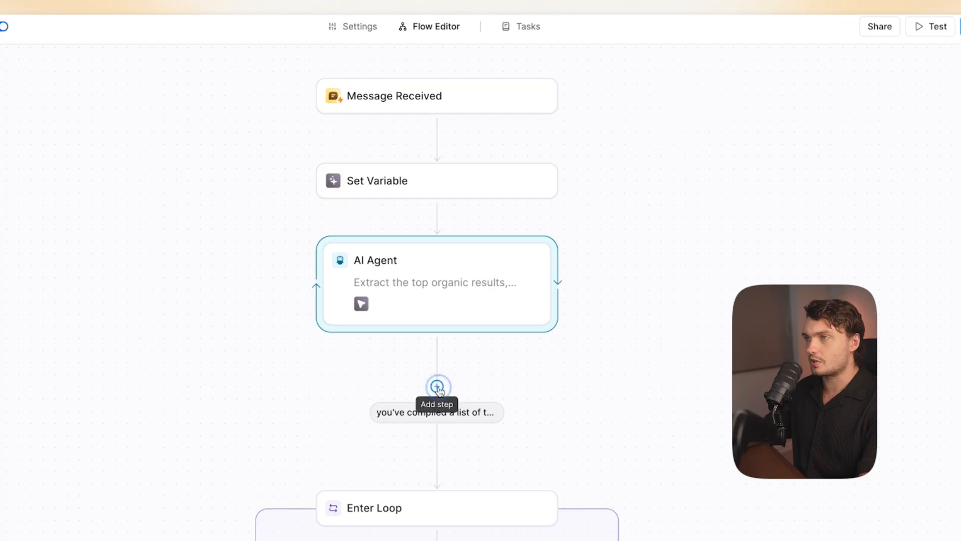
Step: Insert a second Set Variable action from Lindy Utilities between the first AI agent and the loop
click(437, 386)
click(423, 442)
click(579, 170)
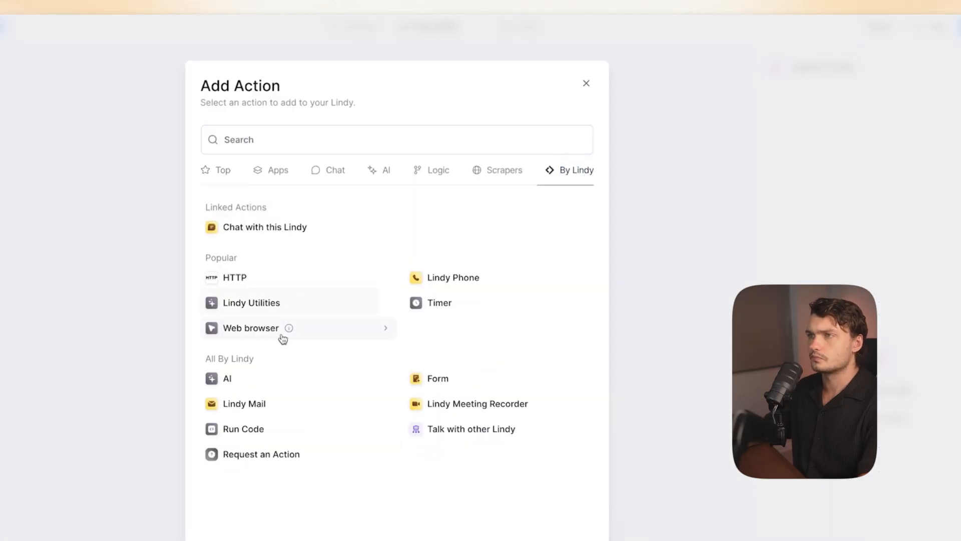
click(322, 311)
scroll(325, 231, down, 10)
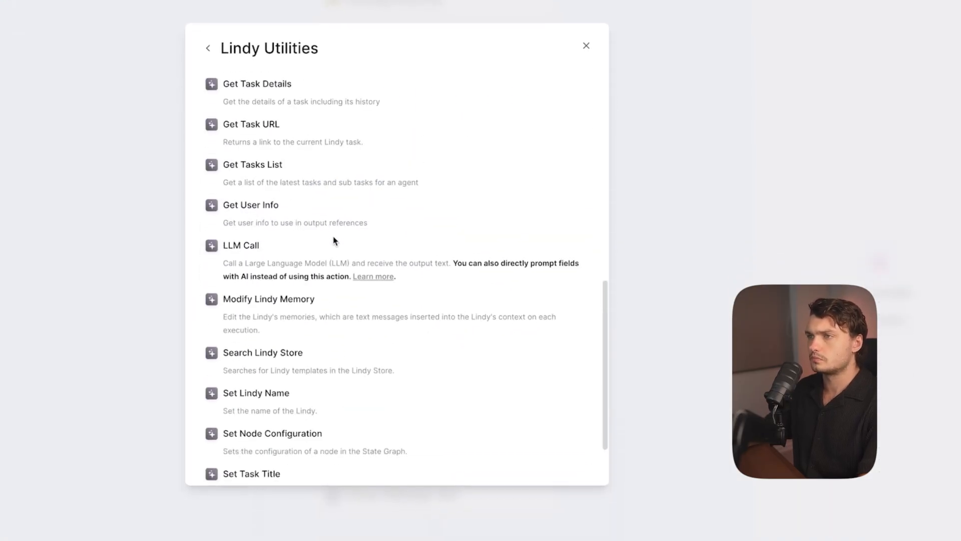
scroll(328, 431, down, 2)
click(326, 426)
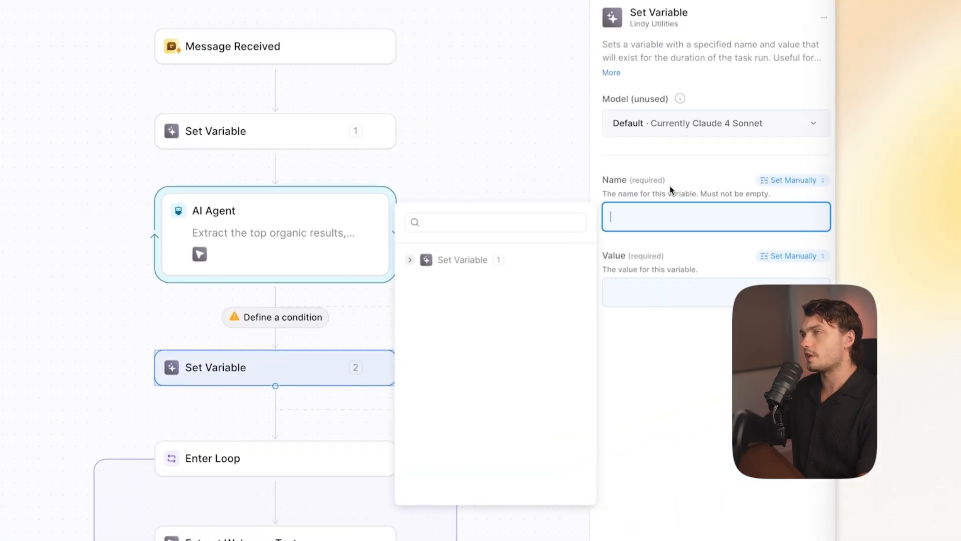
Step: Name the second variable "Top Urls" and prompt its value with "The 3 unique URLS found by the agent in the previous step"
text(Top Urls)
click(447, 335)
text(The 3 unique URLS found by the agent in the previous step)
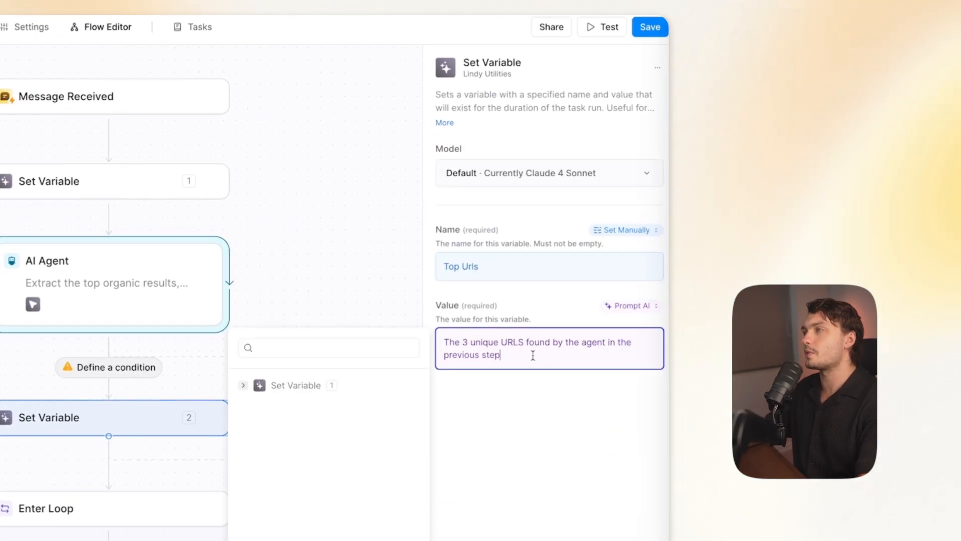
Step: Rename the Set Variable step above the first AI agent to "Search Query"
click(93, 290)
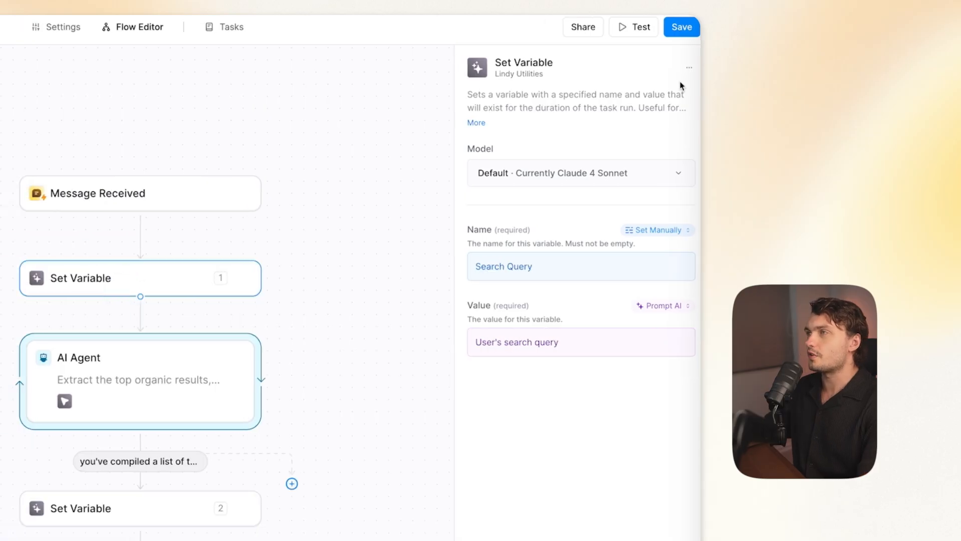
click(695, 68)
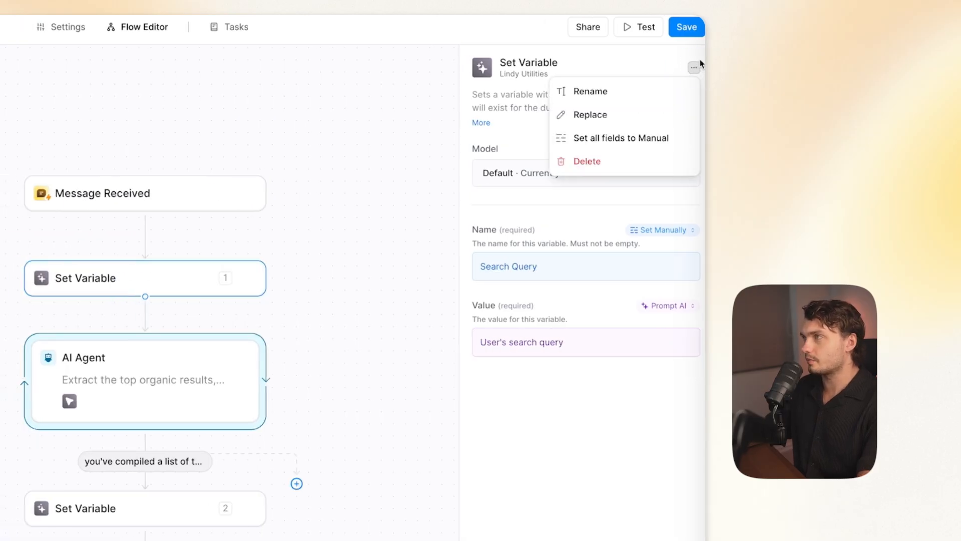
click(644, 87)
text(Search Query)
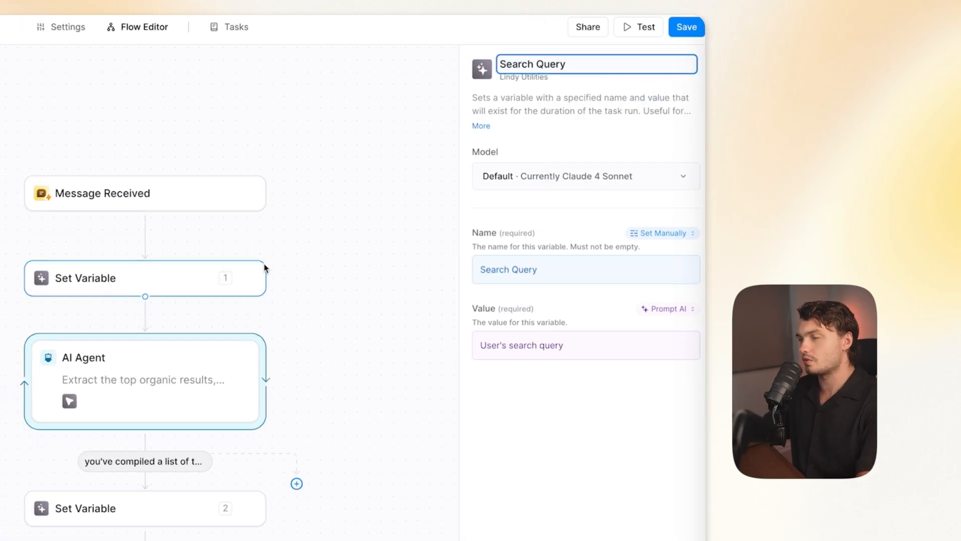
click(408, 350)
Step: Rename the Set Variable step below the first AI agent to "Top Urls"
click(193, 508)
key(ctrl+c)
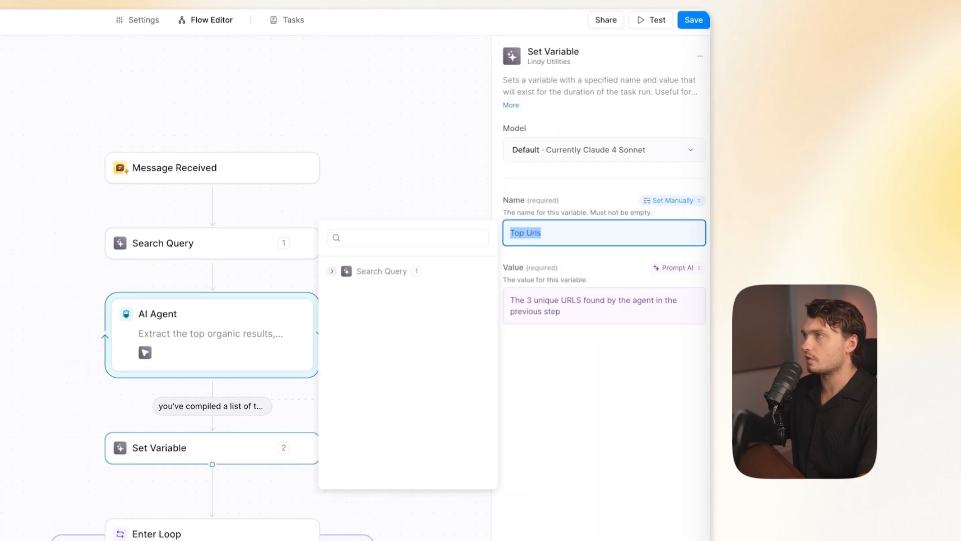
click(699, 56)
click(672, 77)
key(ctrl+v)
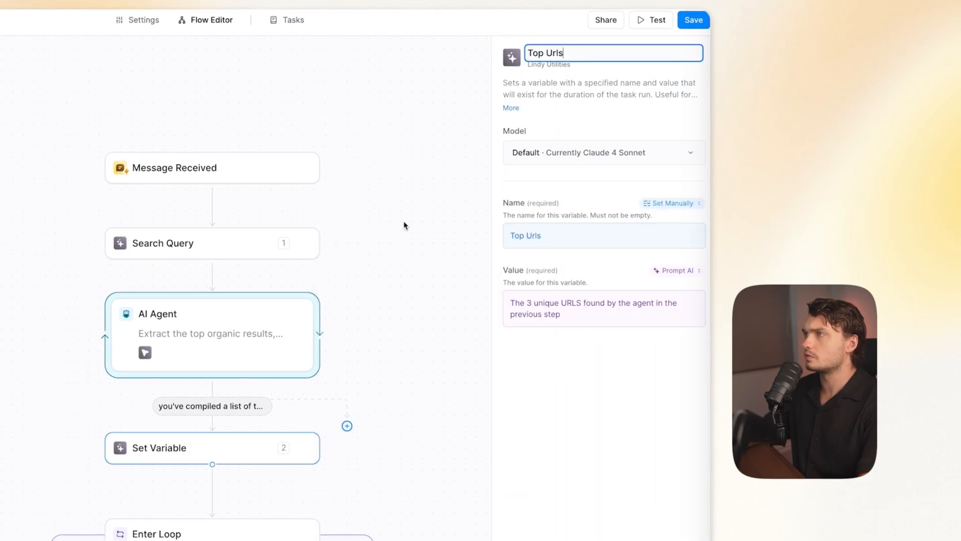
click(404, 225)
Step: Set the Create Document title manually to the value output of the Search Query step
scroll(404, 225, down, 15)
click(265, 295)
click(669, 390)
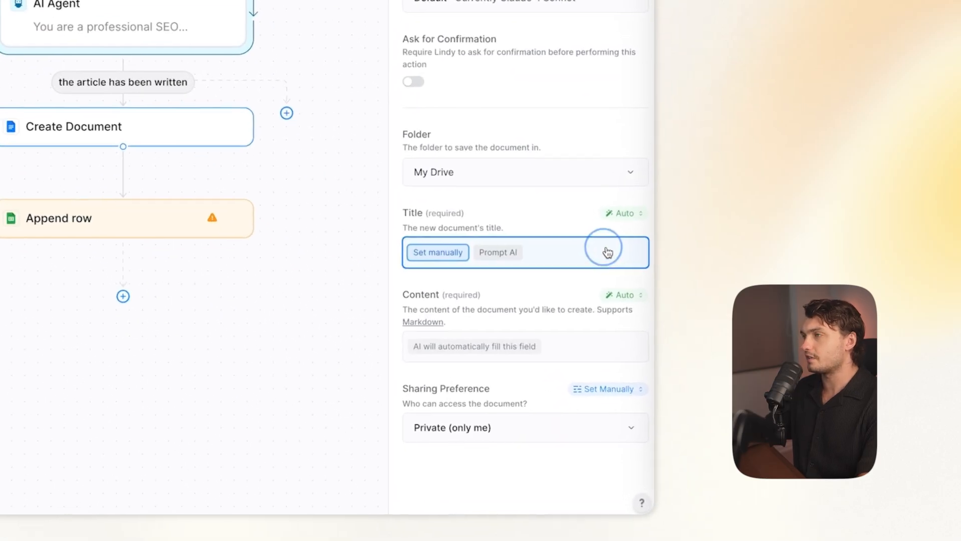
click(444, 253)
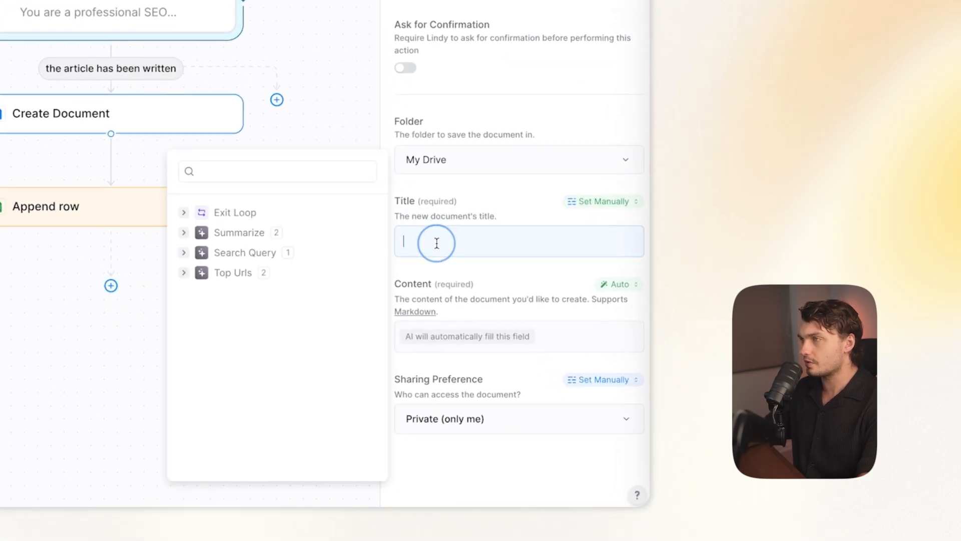
click(183, 253)
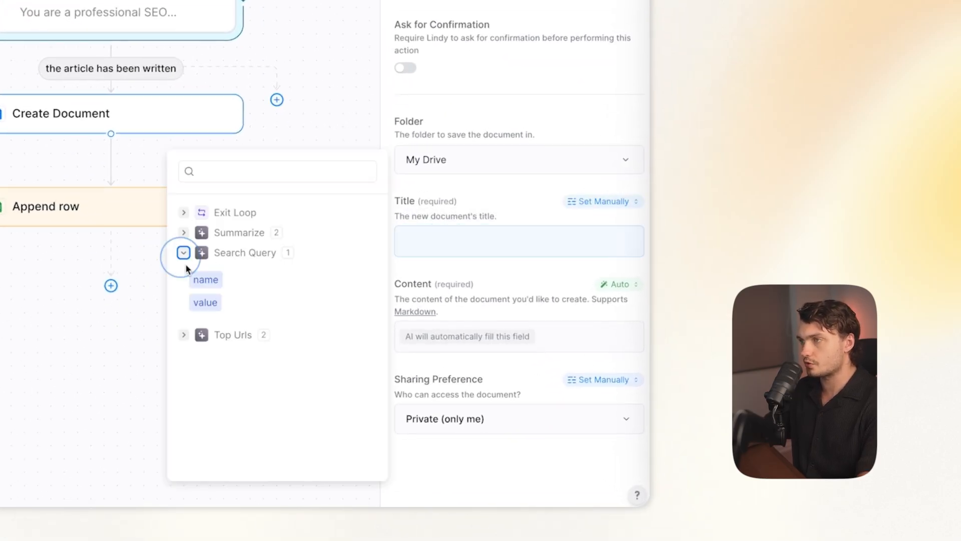
click(212, 304)
key(Tab)
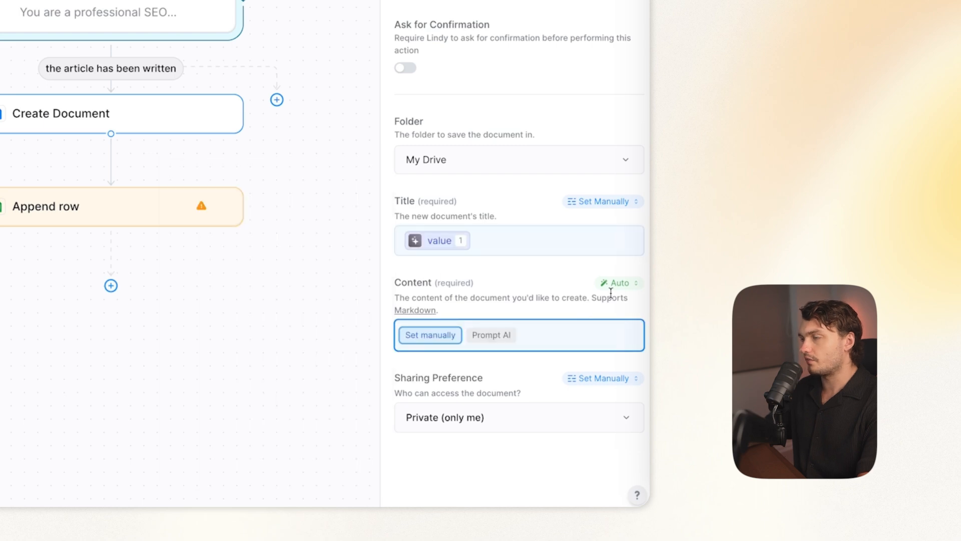
click(613, 281)
click(564, 450)
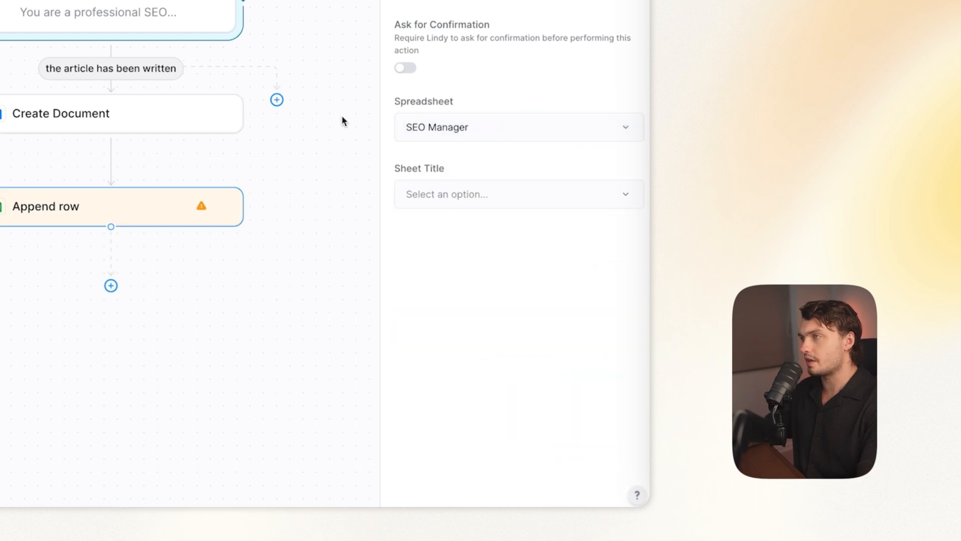
Step: Choose Sheet1 as the Append row sheet and map its Search Query column to the Search Query step's value
click(484, 198)
click(445, 232)
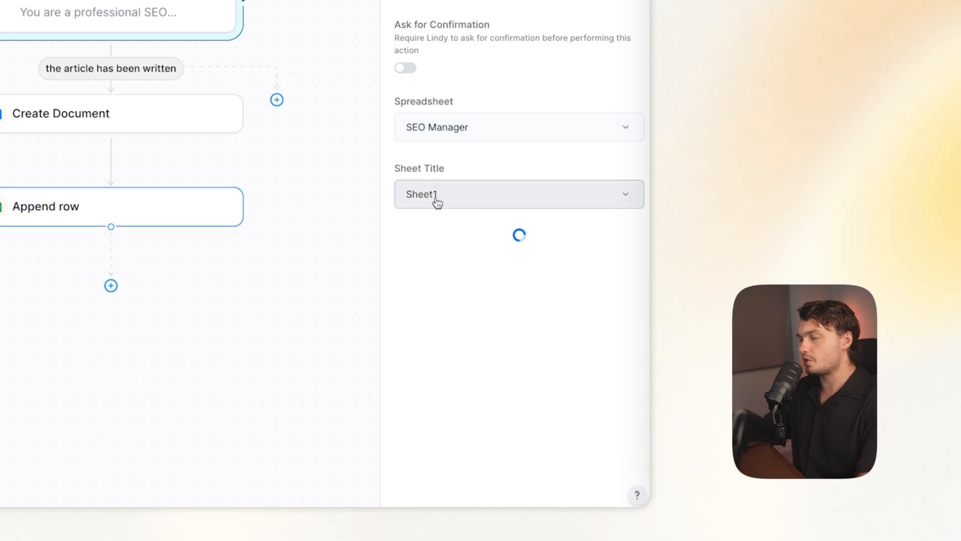
scroll(524, 240, down, 1)
click(611, 233)
click(560, 255)
click(484, 259)
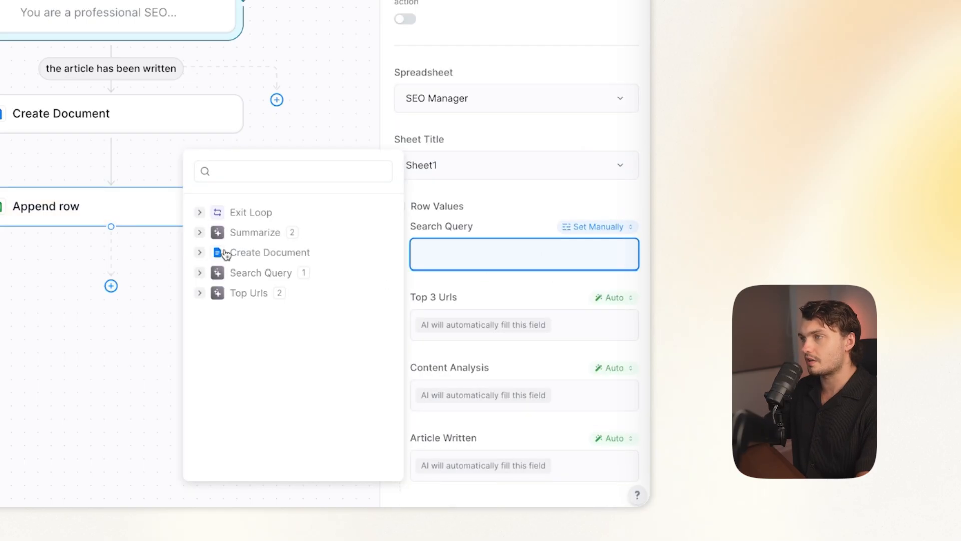
click(200, 273)
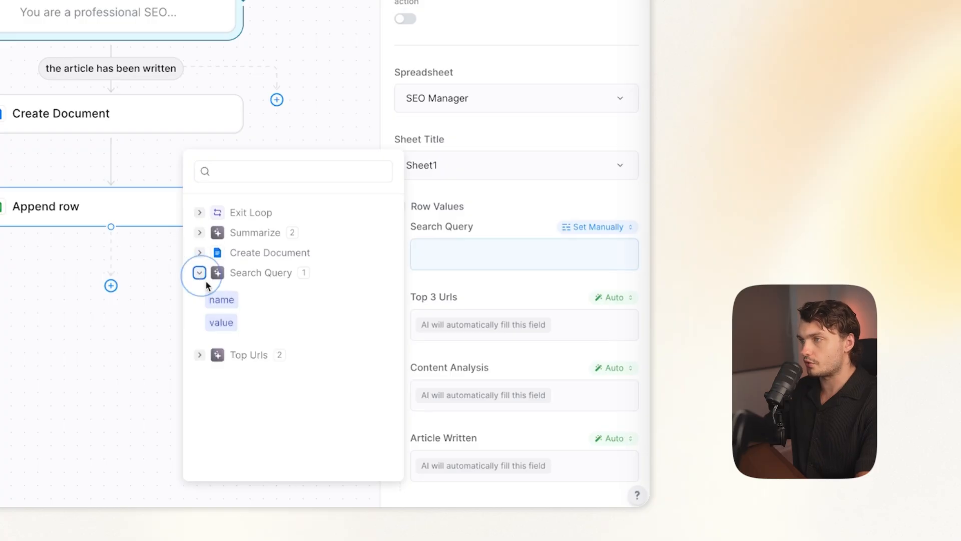
click(231, 322)
Step: Map the Top 3 Urls column manually to the value of the Top Urls step
click(614, 298)
click(546, 325)
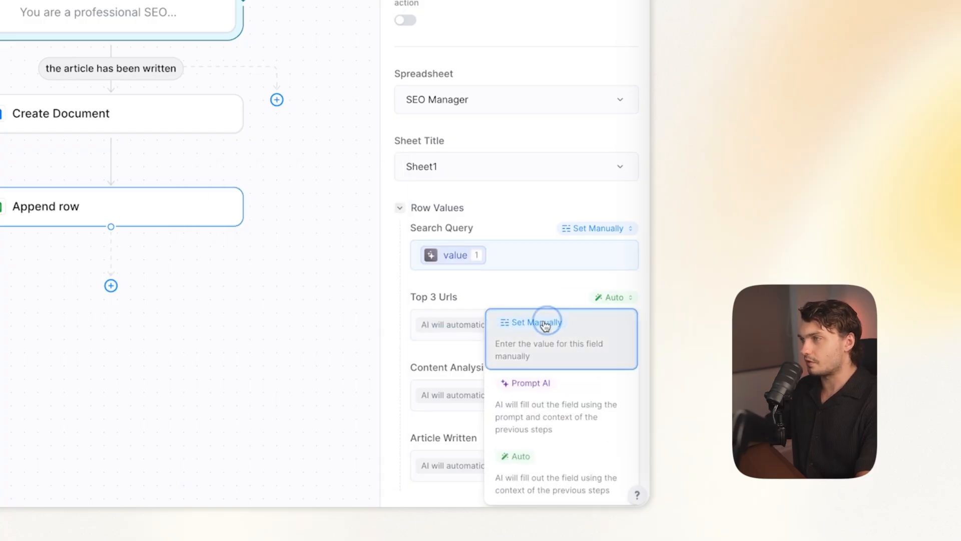
click(434, 326)
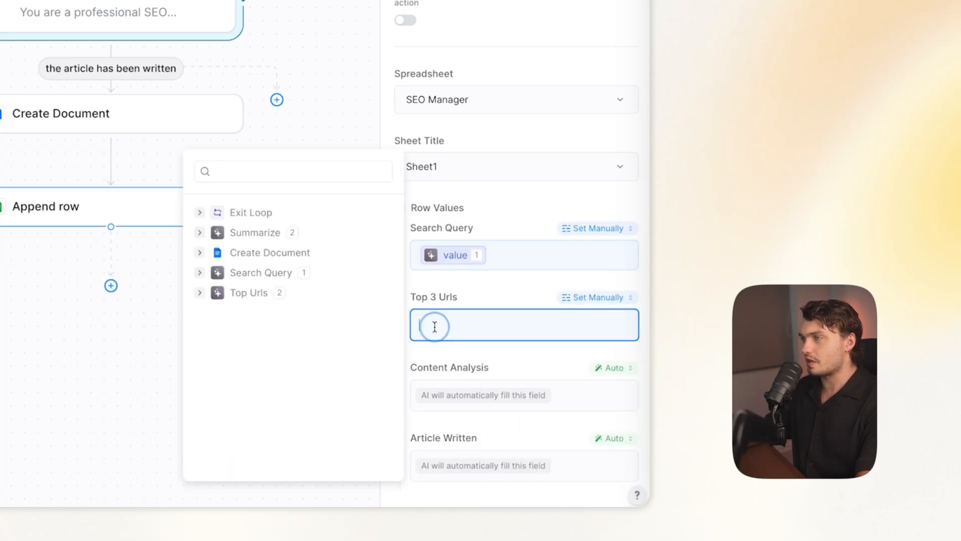
click(199, 293)
click(222, 343)
Step: Map the Content Analysis column manually to the output of the second Summarize step
click(614, 368)
click(590, 376)
click(520, 399)
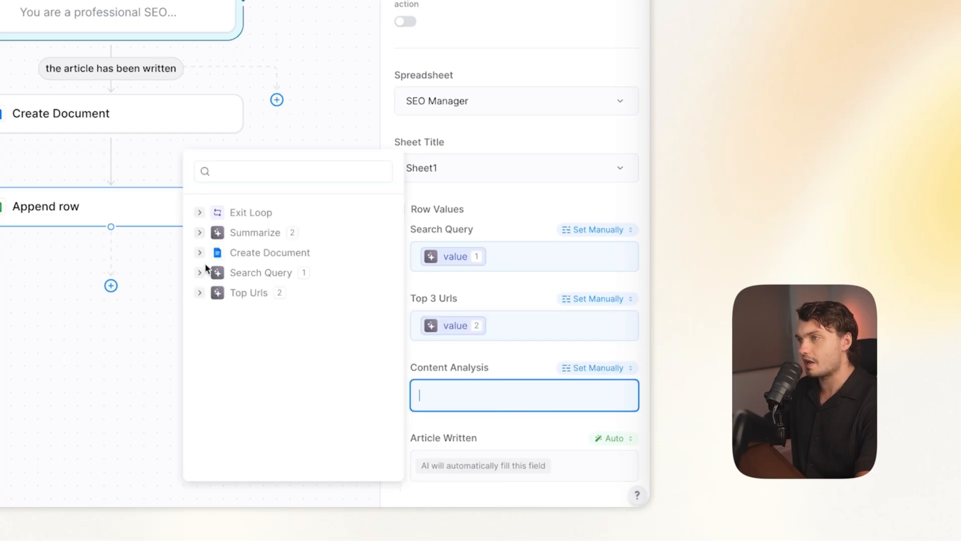
click(199, 232)
click(224, 259)
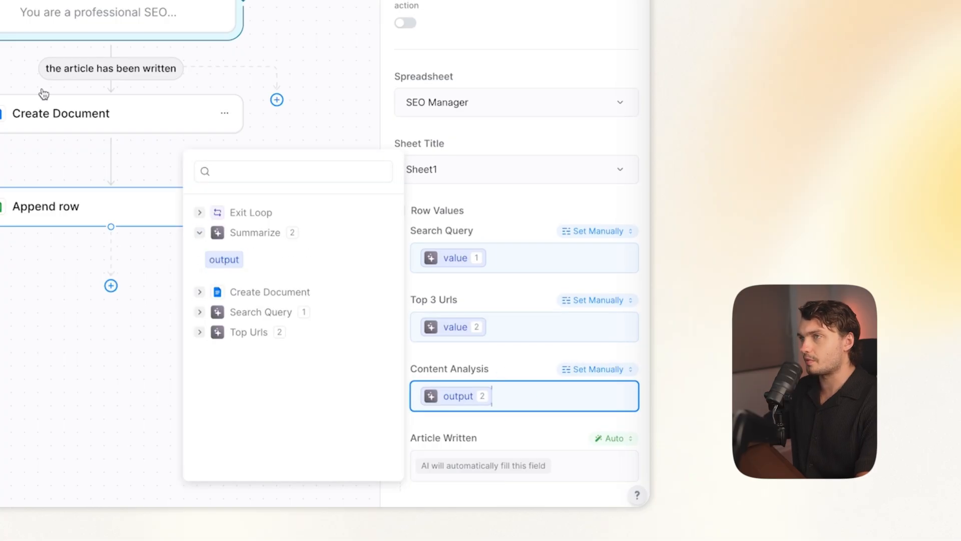
Step: Map the Article Written column manually to the url output of the Create Document step
click(611, 431)
click(611, 441)
click(525, 263)
click(445, 460)
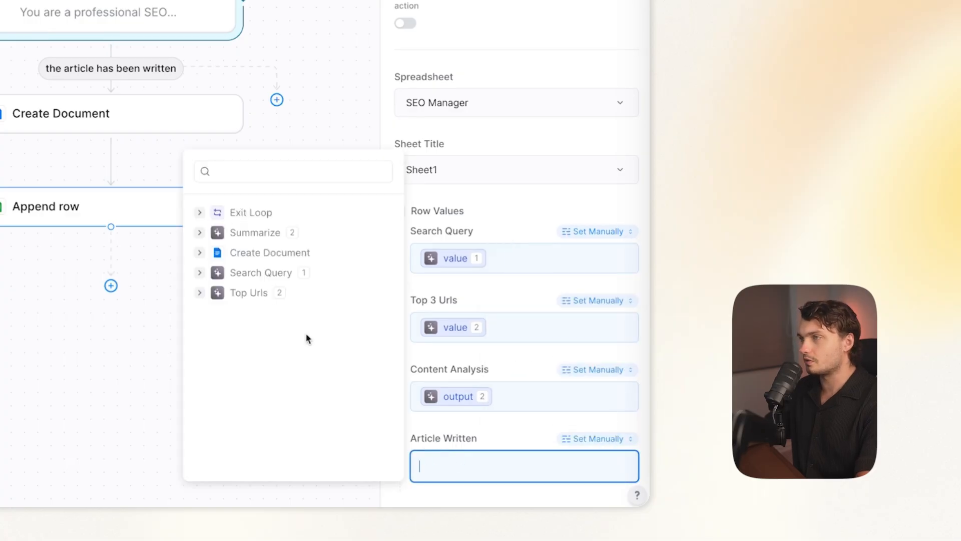
click(199, 253)
click(212, 328)
click(170, 329)
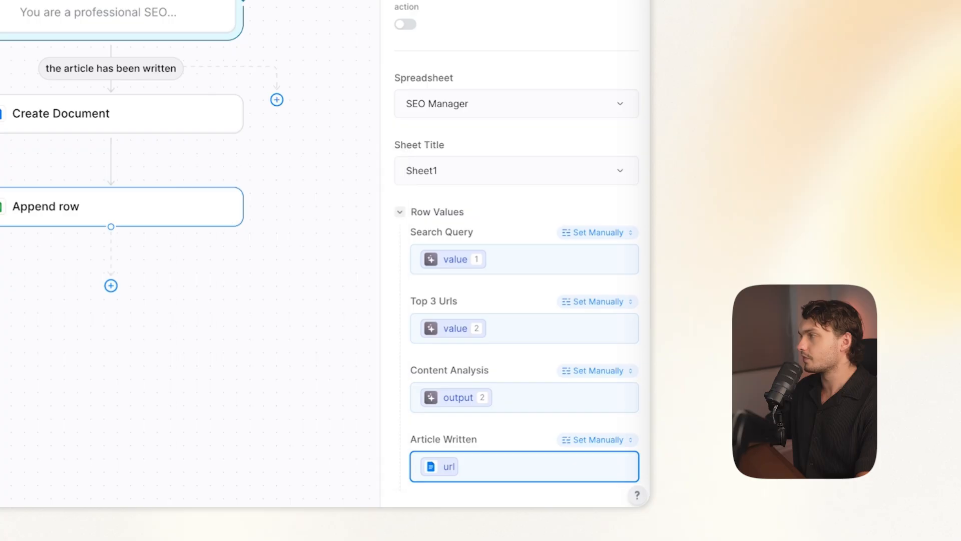
click(347, 337)
Step: Add a Send Message action from Chat with this Lindy after the Append row step
scroll(332, 325, down, 3)
drag(524, 62, 276, 250)
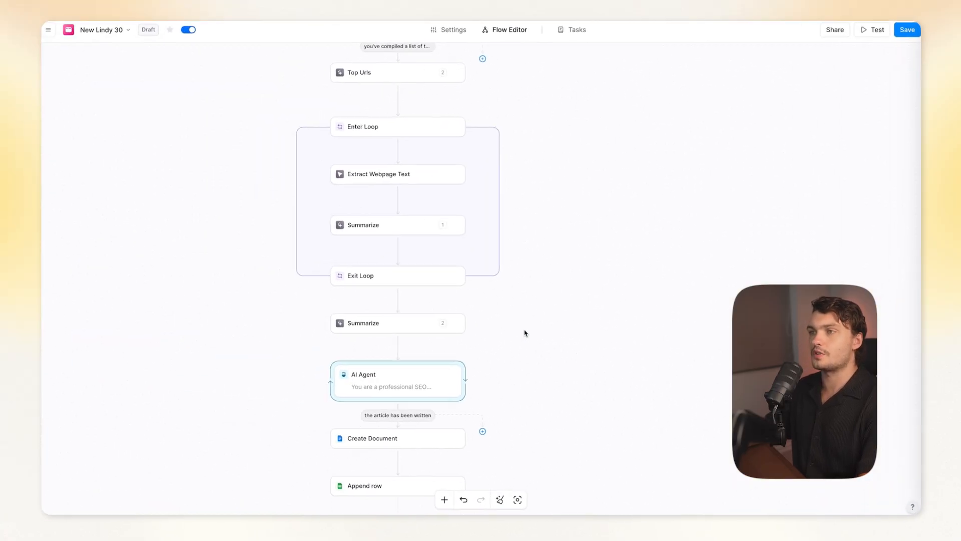
drag(444, 349, 567, 206)
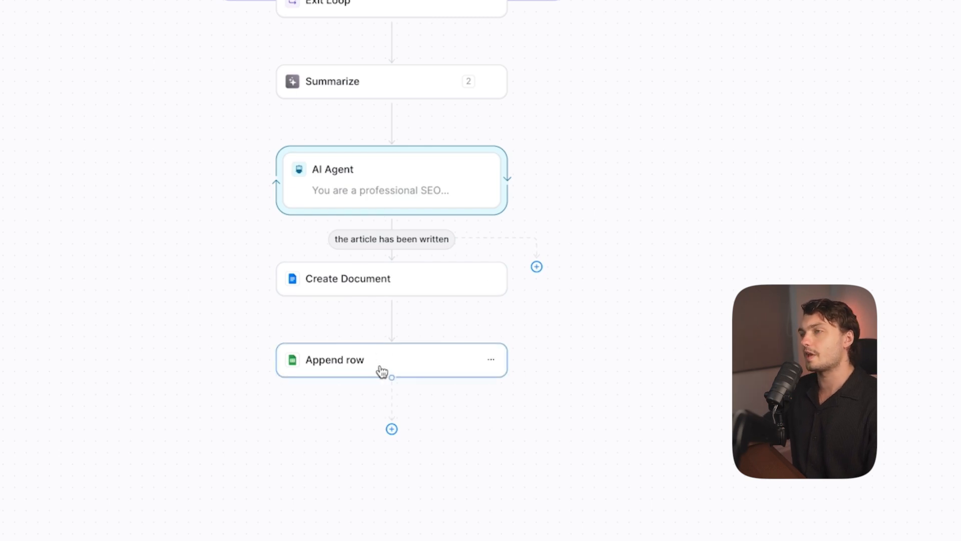
click(392, 428)
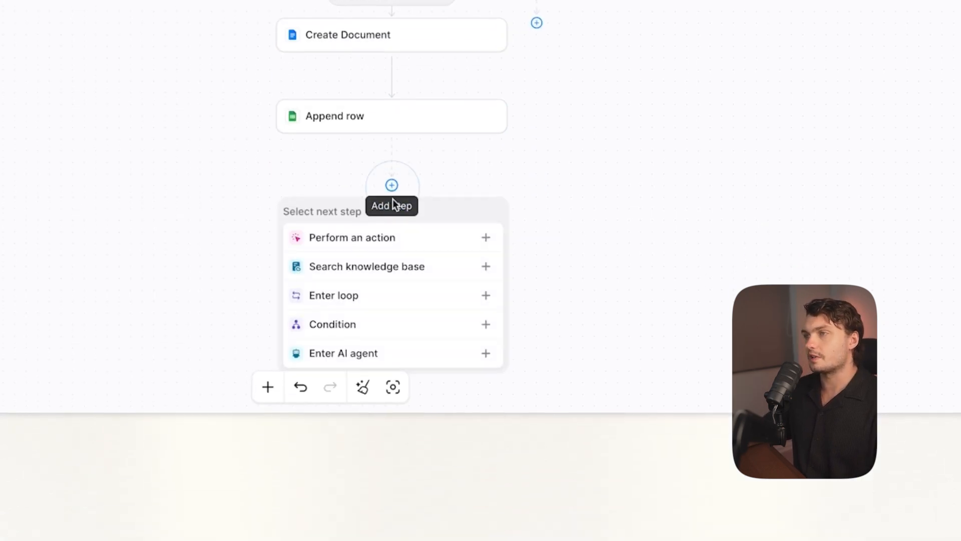
click(377, 241)
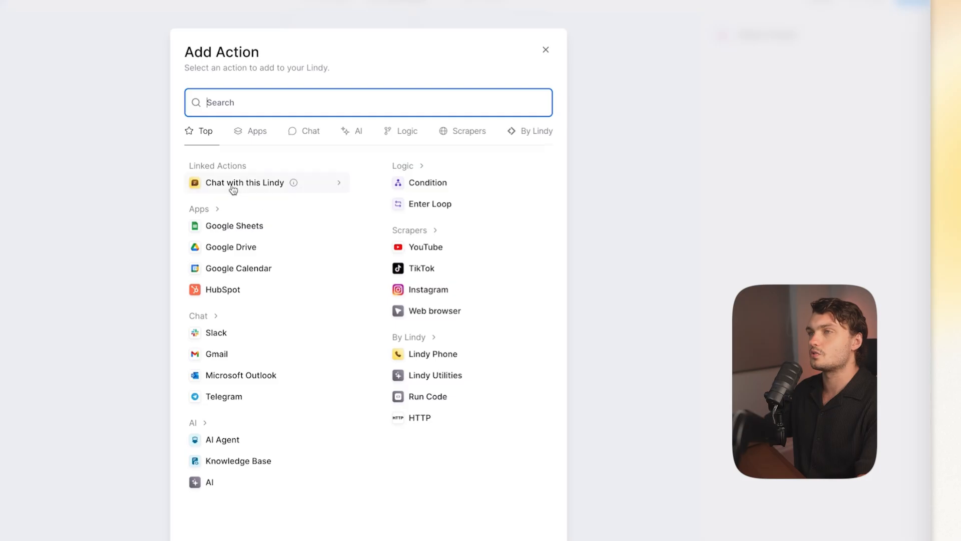
click(259, 184)
click(291, 348)
click(558, 437)
Step: Save the completed SEO assistant flow
scroll(489, 324, down, 5)
drag(563, 198, 521, 331)
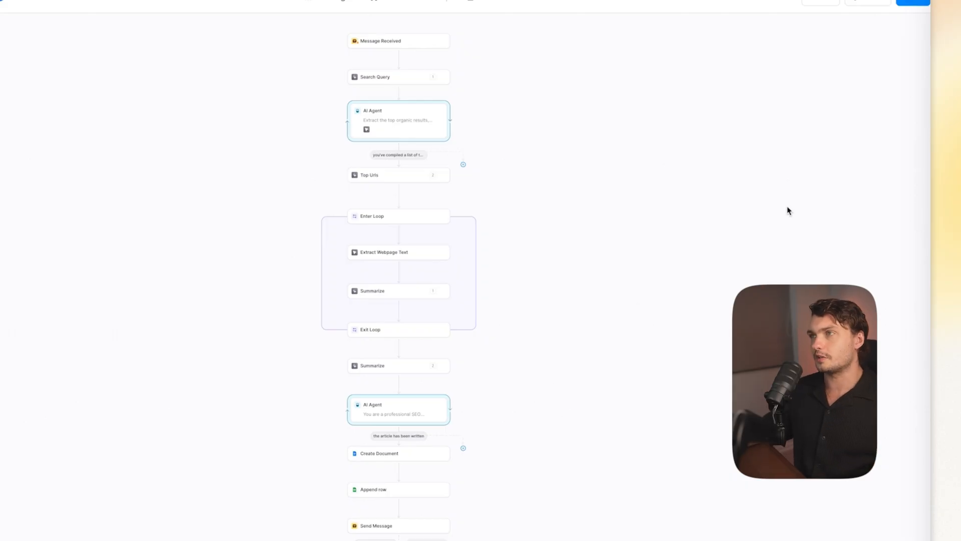
click(913, 3)
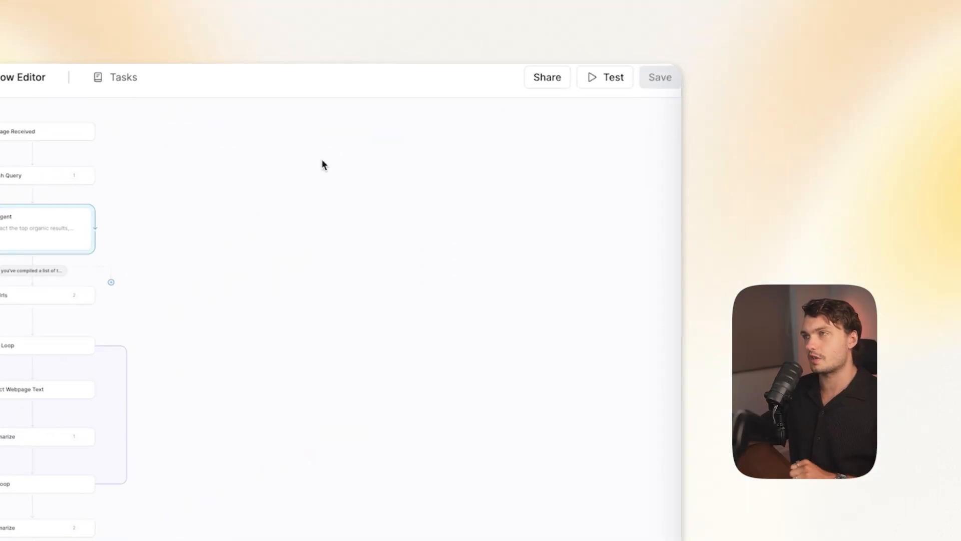
Step: Start a new task that runs the flow with the message "vinyl wrap a motorcycle"
click(135, 77)
click(142, 106)
text(vinyl wrap a motorcycle)
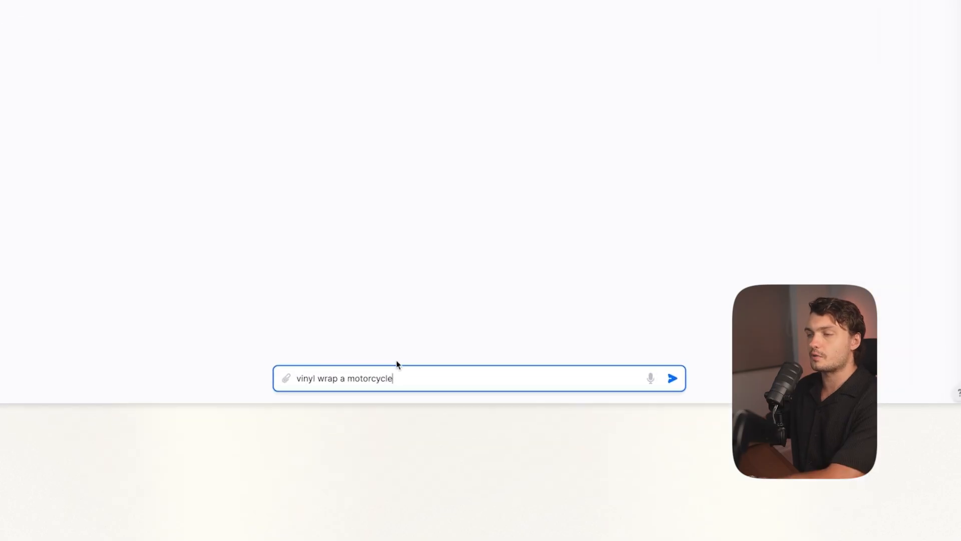
key(Return)
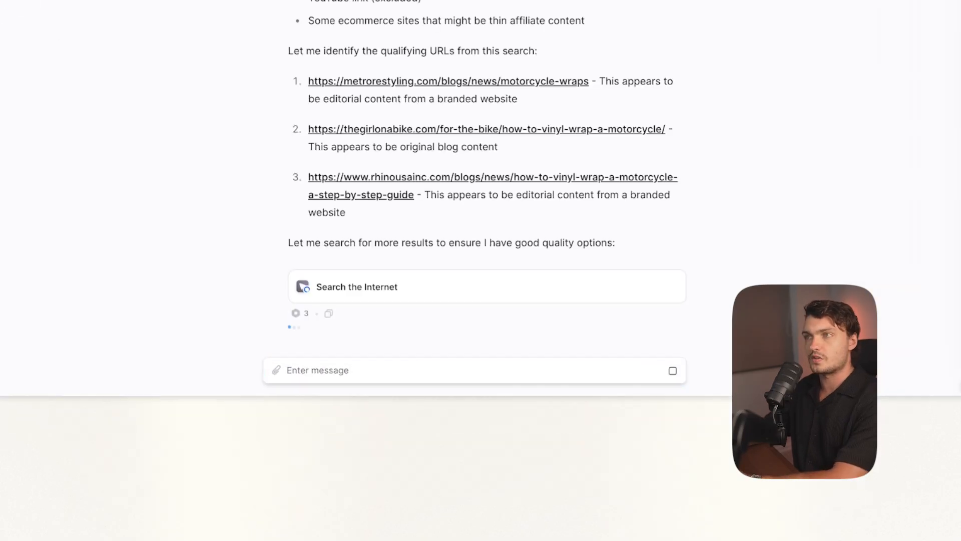
Step: Review the agent's internet searches and the three qualifying URLs it selects for the motorcycle wrap query
drag(353, 208, 454, 202)
click(494, 215)
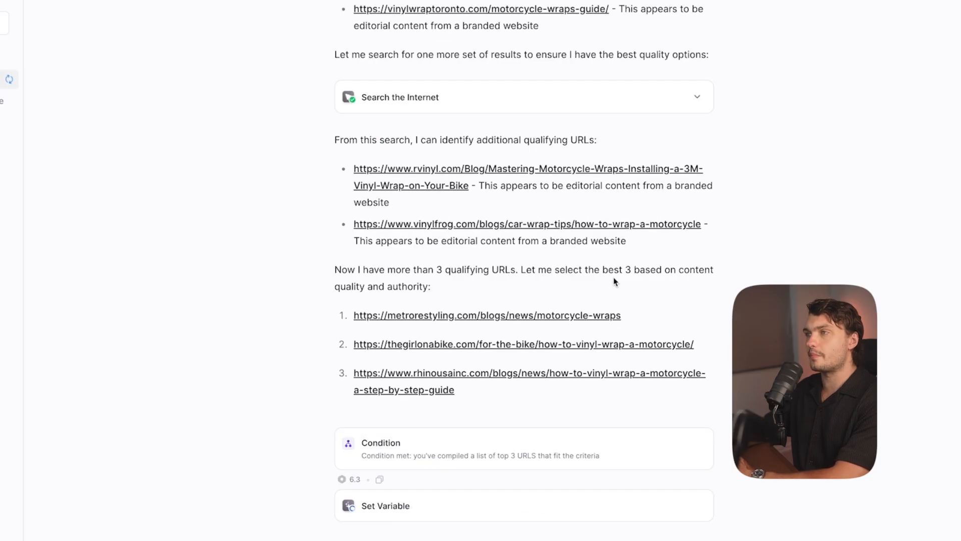
scroll(614, 283, up, 1)
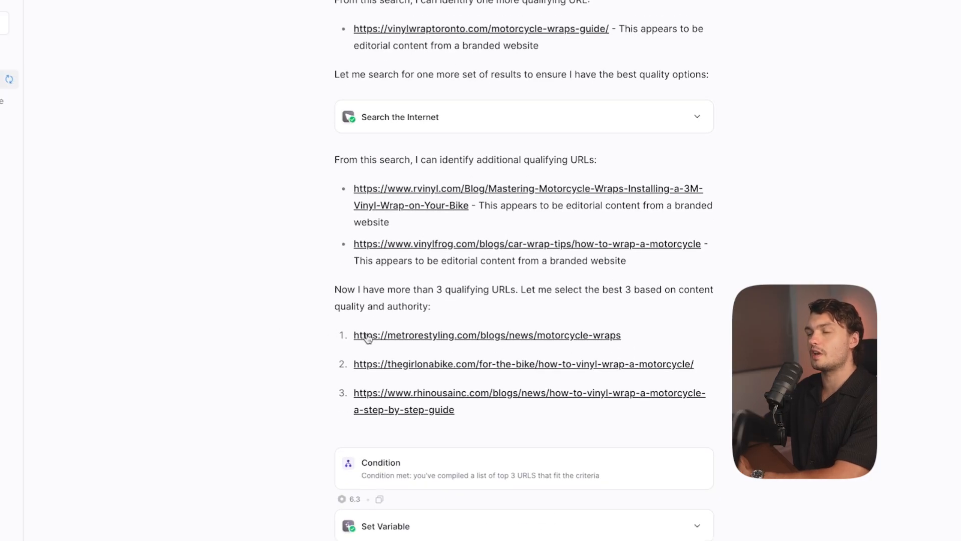
scroll(579, 350, up, 10)
scroll(454, 150, down, 4)
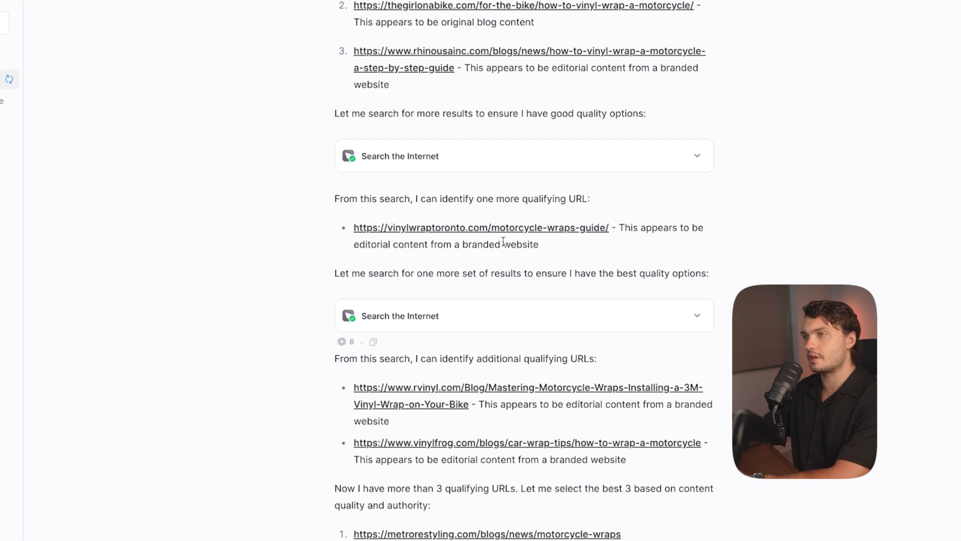
scroll(495, 332, down, 10)
scroll(474, 437, down, 3)
Step: Open a loop cycle's run and inspect the page analysis it produced, including main points, tone and word count
click(446, 401)
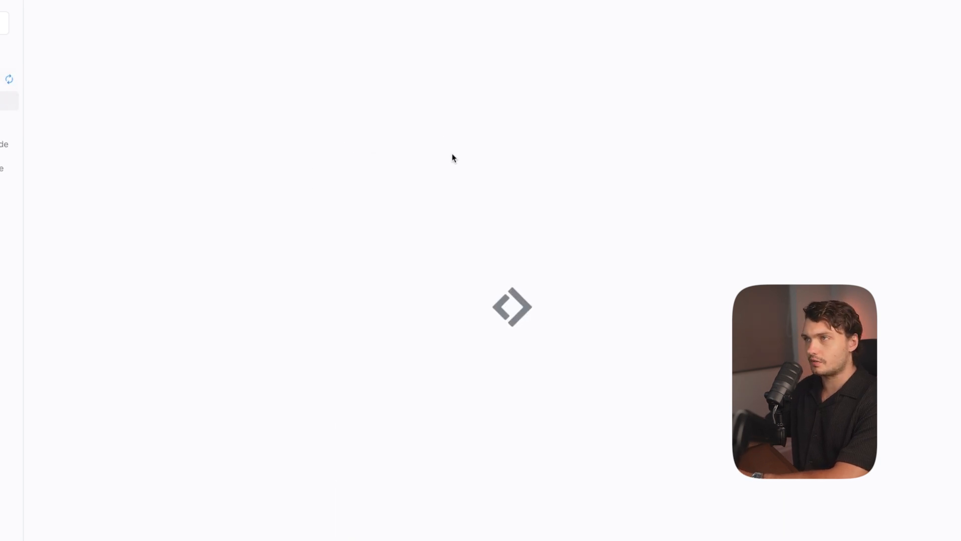
click(444, 130)
click(430, 179)
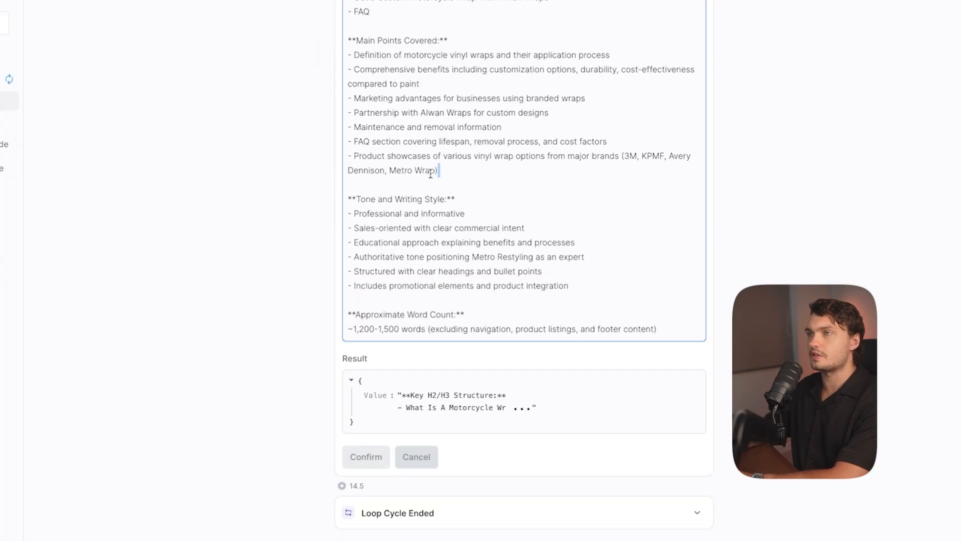
scroll(500, 243, down, 10)
Step: Examine the Summarize step's combined analysis and the generated article with the Create Document result in the main task
scroll(653, 52, up, 4)
scroll(425, 150, up, 4)
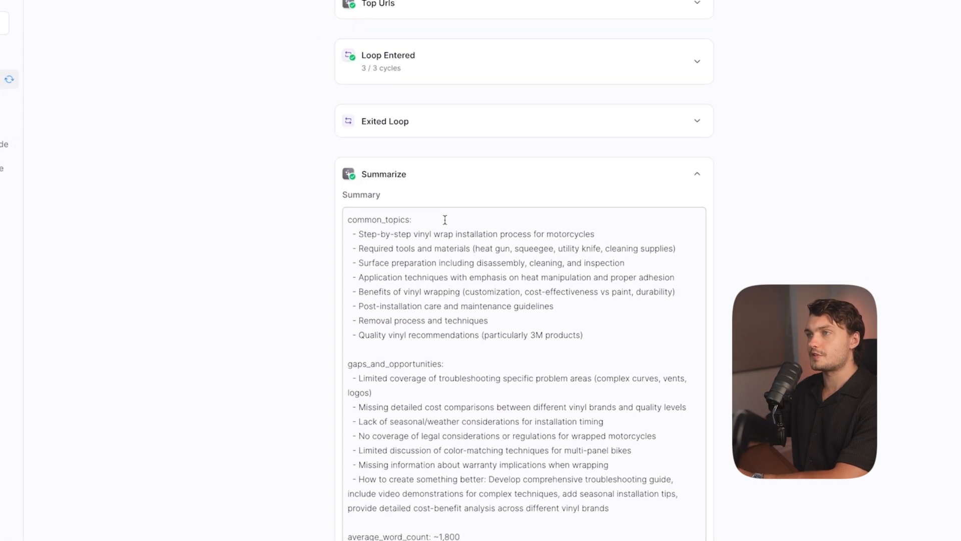
scroll(444, 219, down, 20)
click(549, 457)
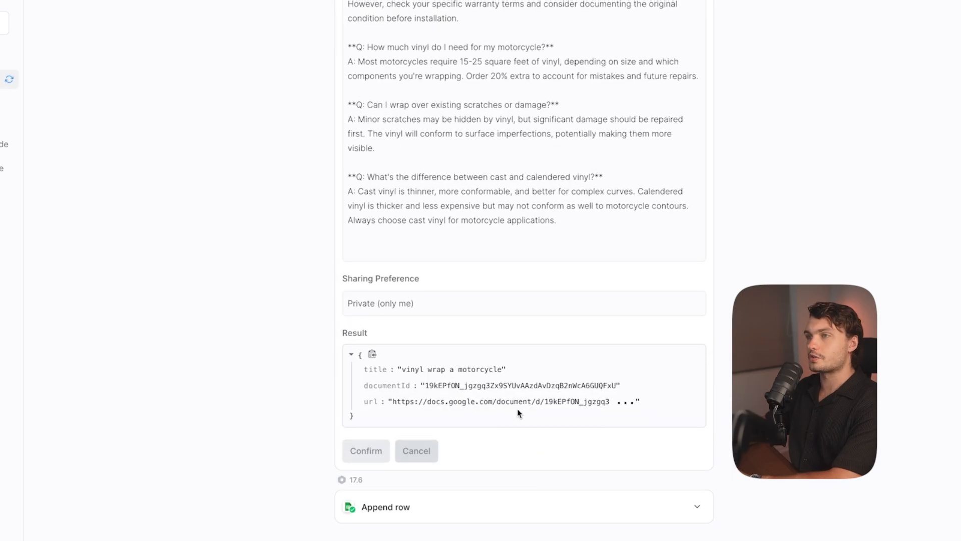
scroll(523, 411, up, 1)
scroll(526, 408, down, 1)
Step: Check the Append row step's Search Query, 3urls, Content Analysis and Article Written values, and read the final completion message
scroll(476, 349, up, 8)
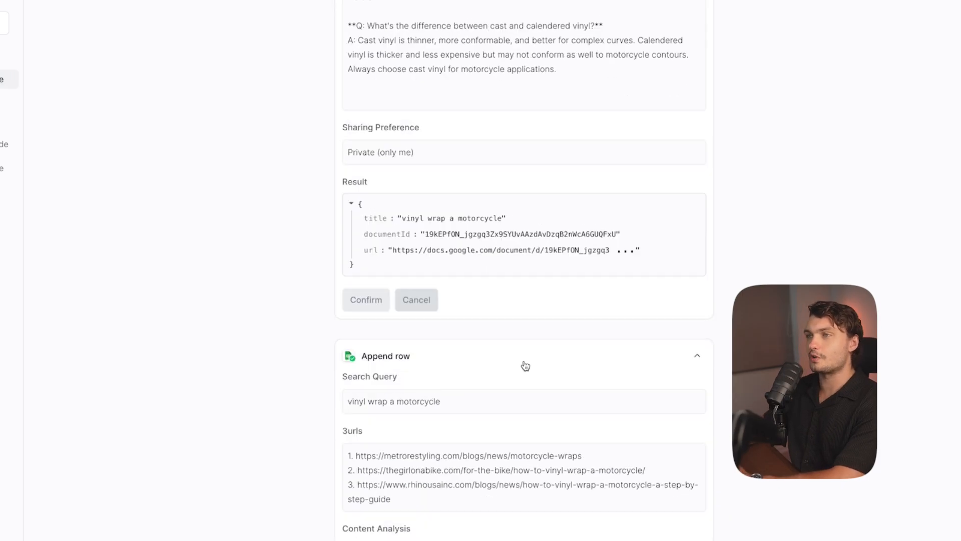
scroll(526, 366, down, 2)
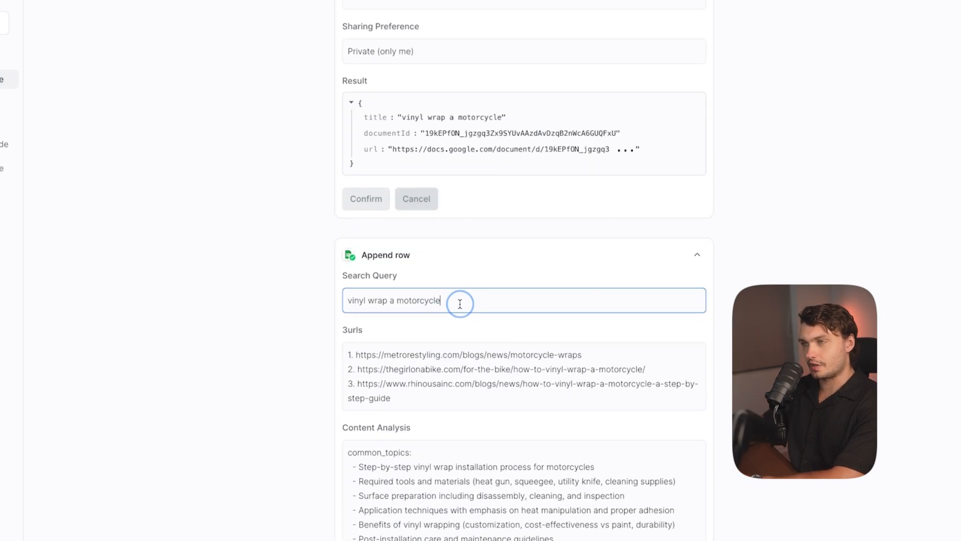
scroll(442, 331, down, 2)
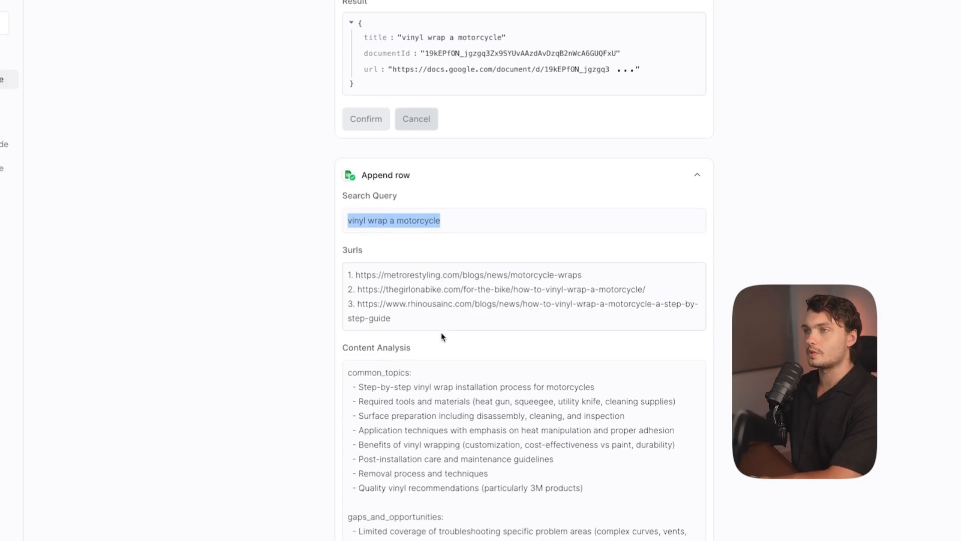
scroll(384, 315, down, 4)
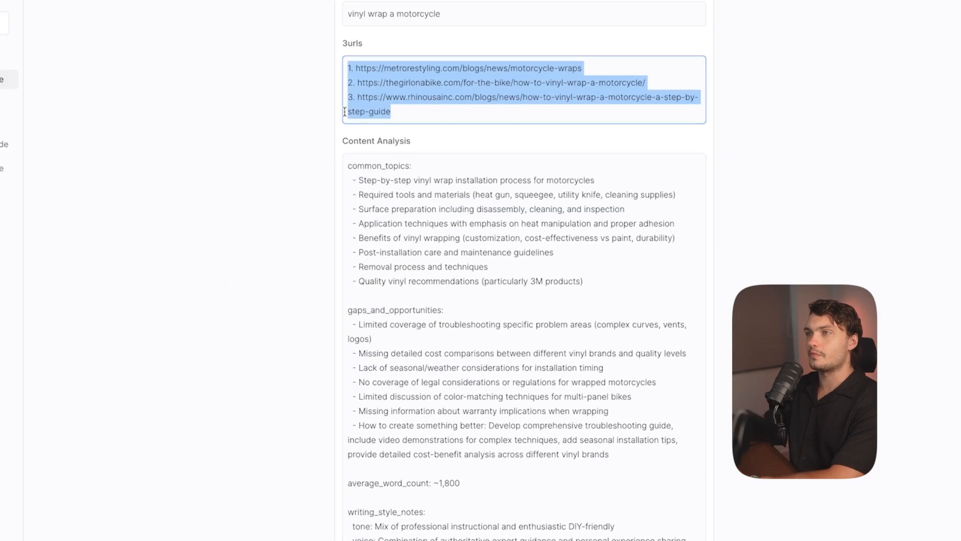
scroll(378, 156, down, 14)
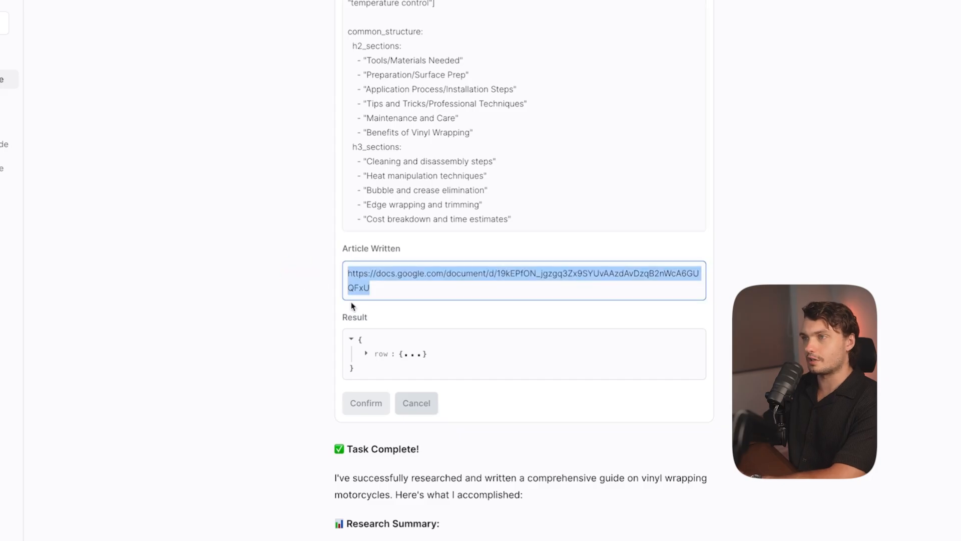
scroll(316, 418, down, 5)
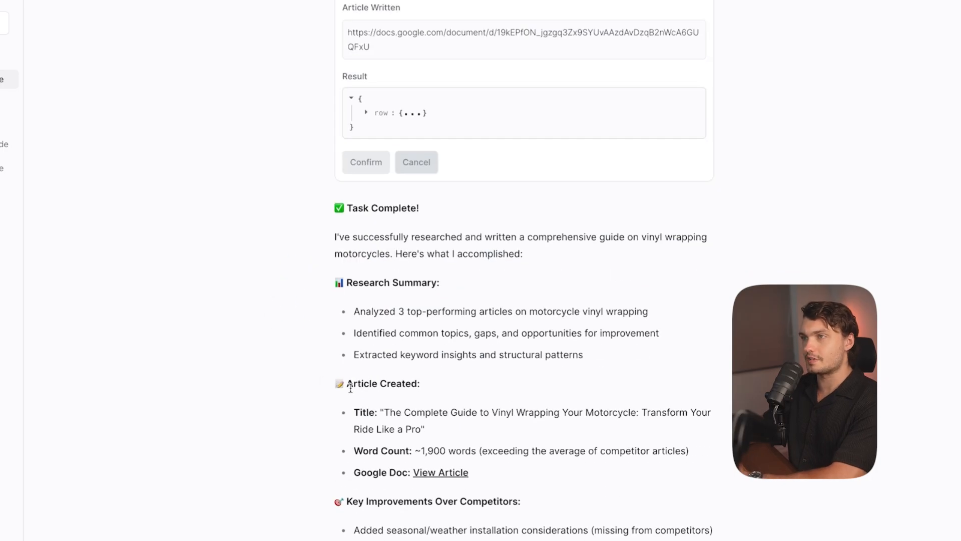